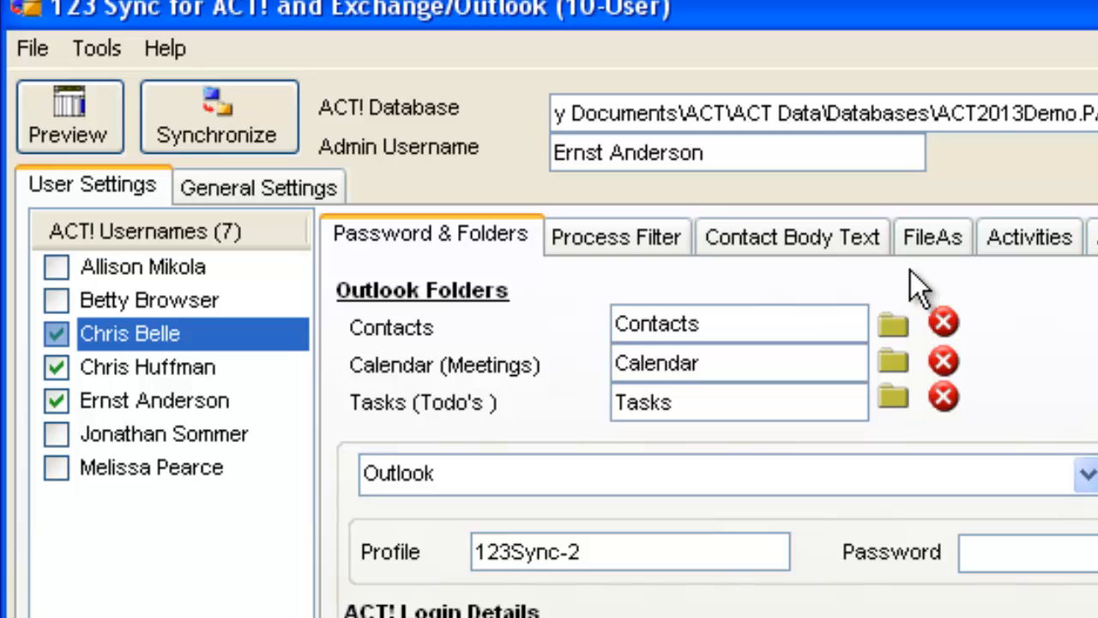
Step: Map the third user's contacts to Mark3 > Contacts and the calendar to Mark3 > Calendar
click(894, 324)
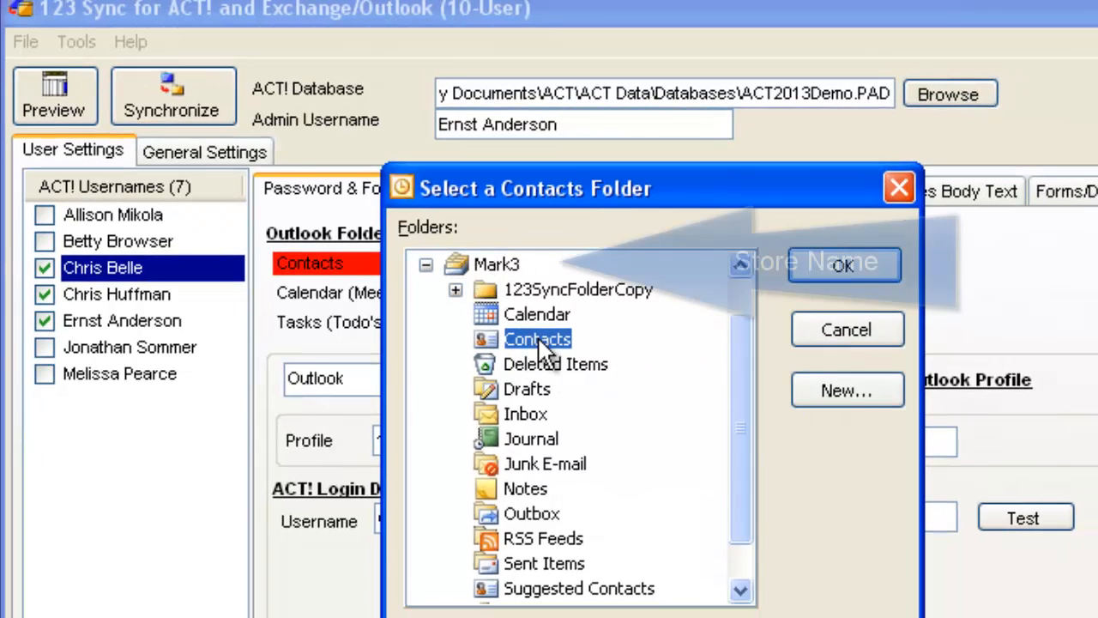
click(494, 264)
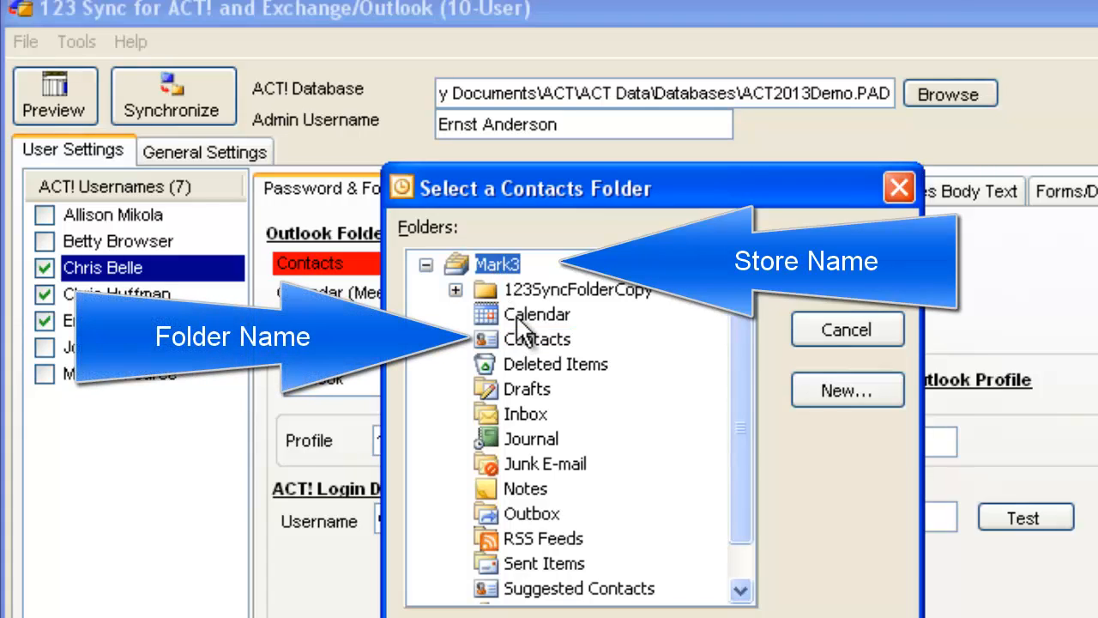
click(517, 344)
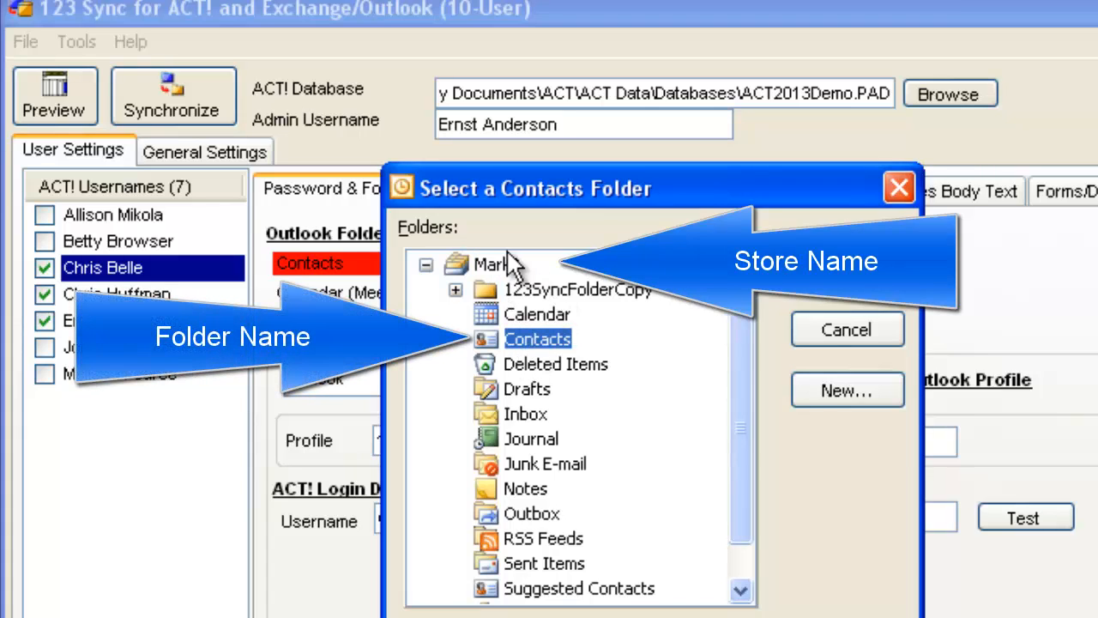
click(489, 264)
click(513, 341)
click(881, 331)
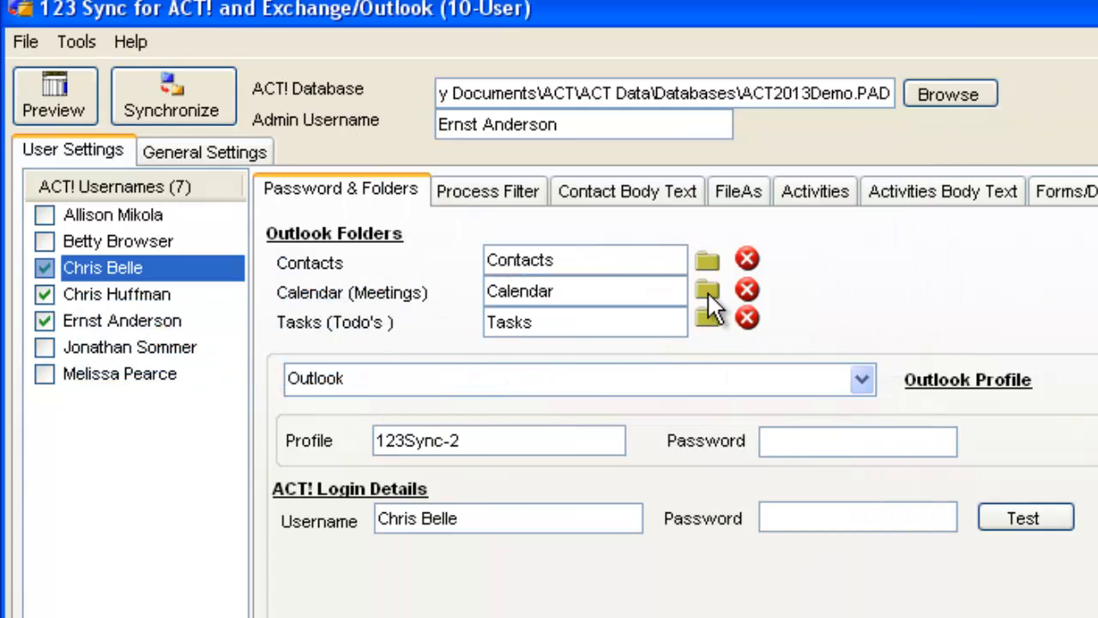
click(706, 291)
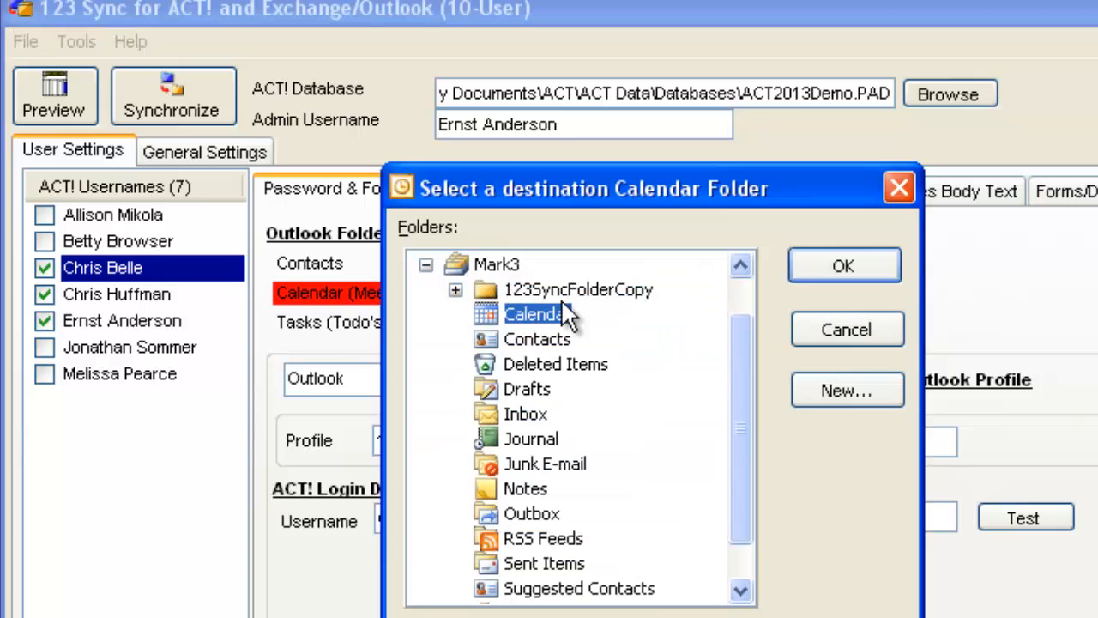
click(874, 330)
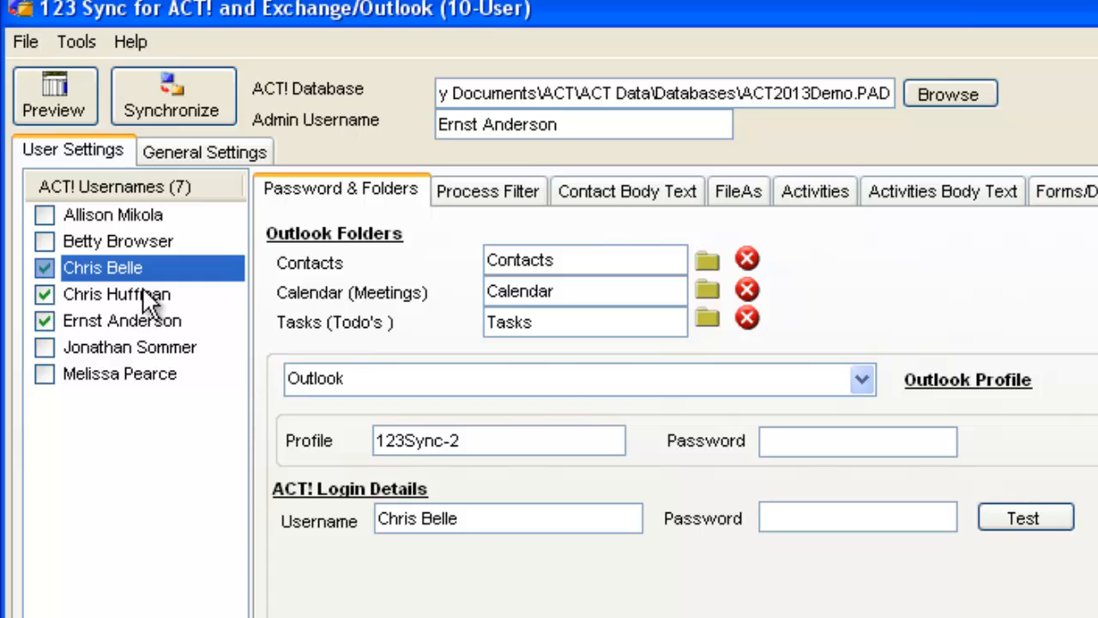
click(137, 298)
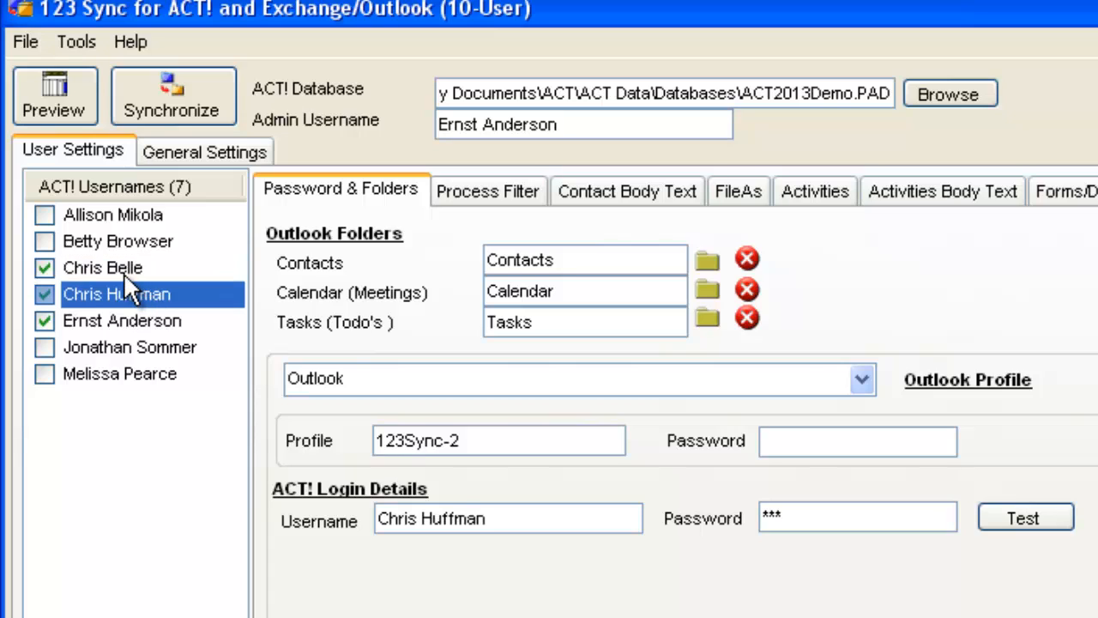
click(124, 273)
key(Down)
click(110, 269)
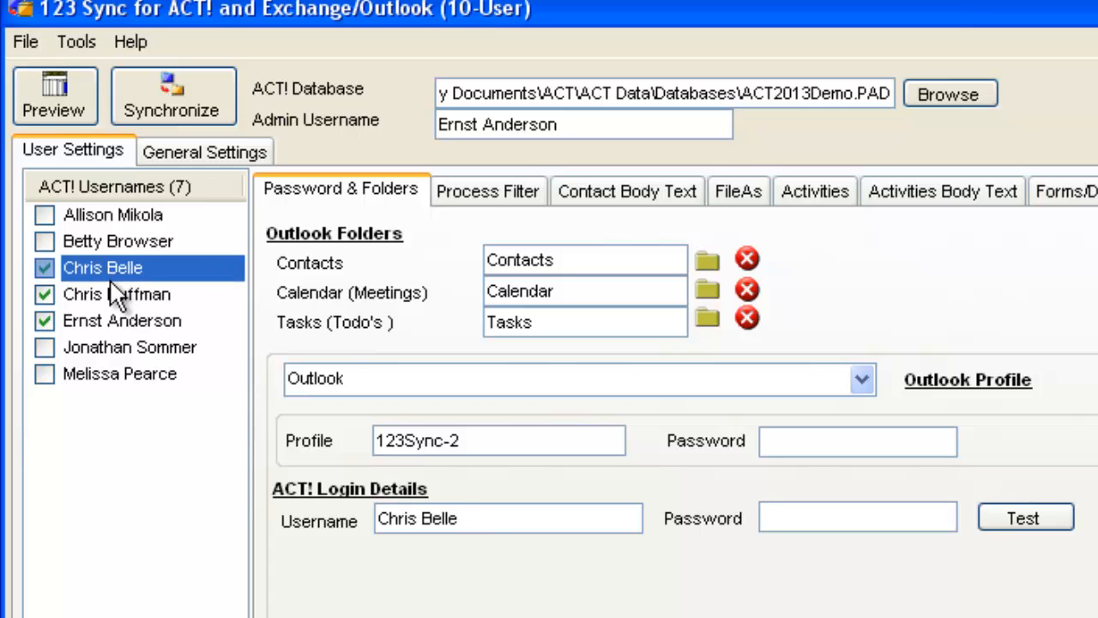
click(108, 292)
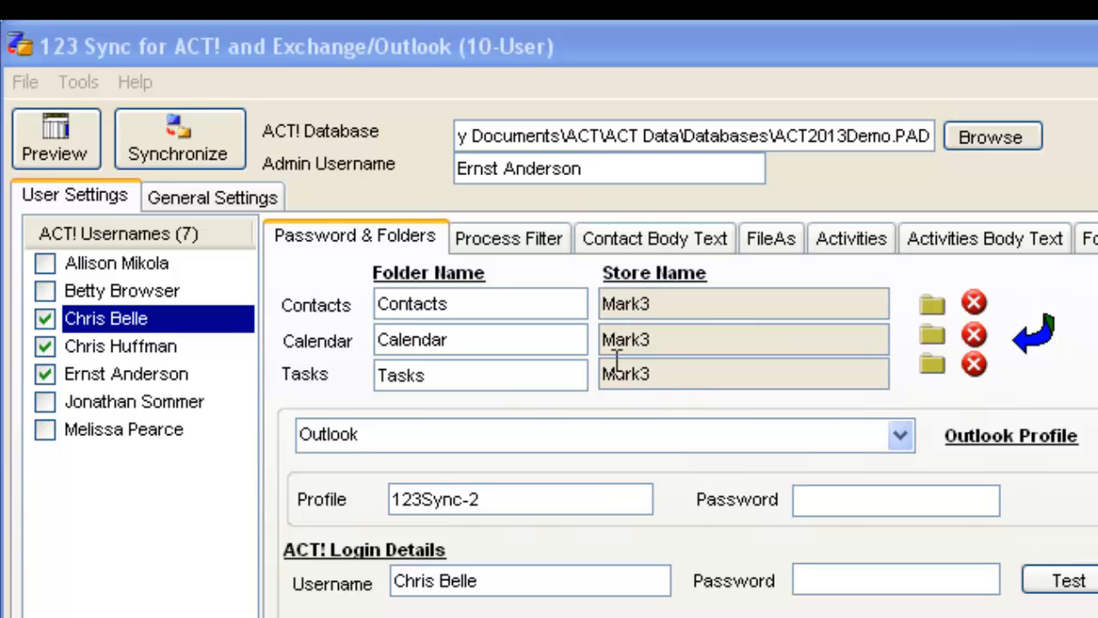
click(137, 350)
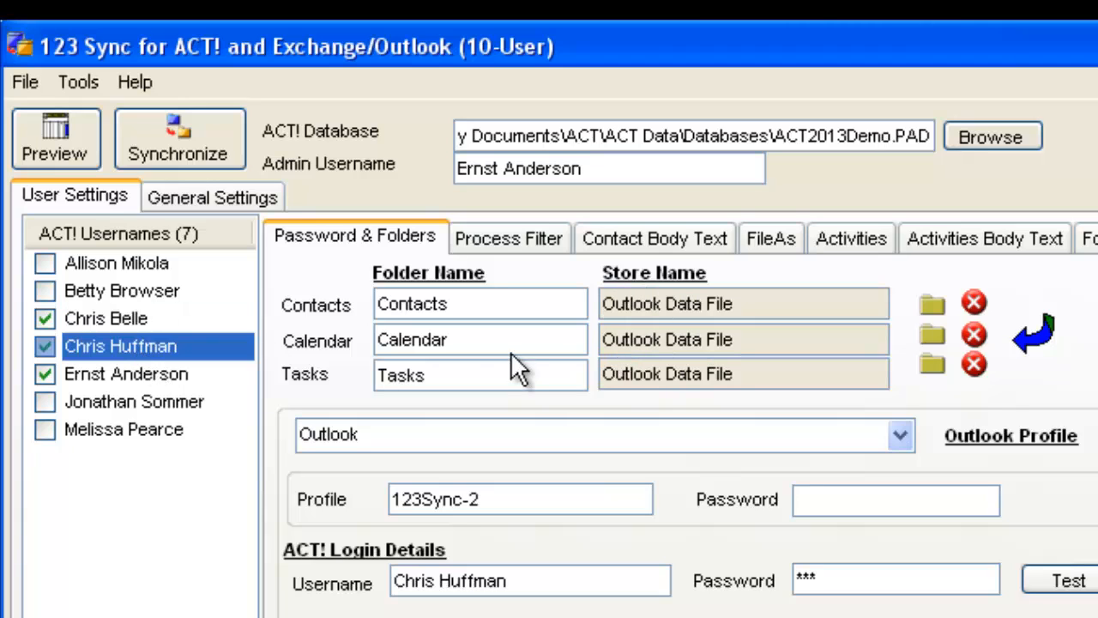
click(156, 373)
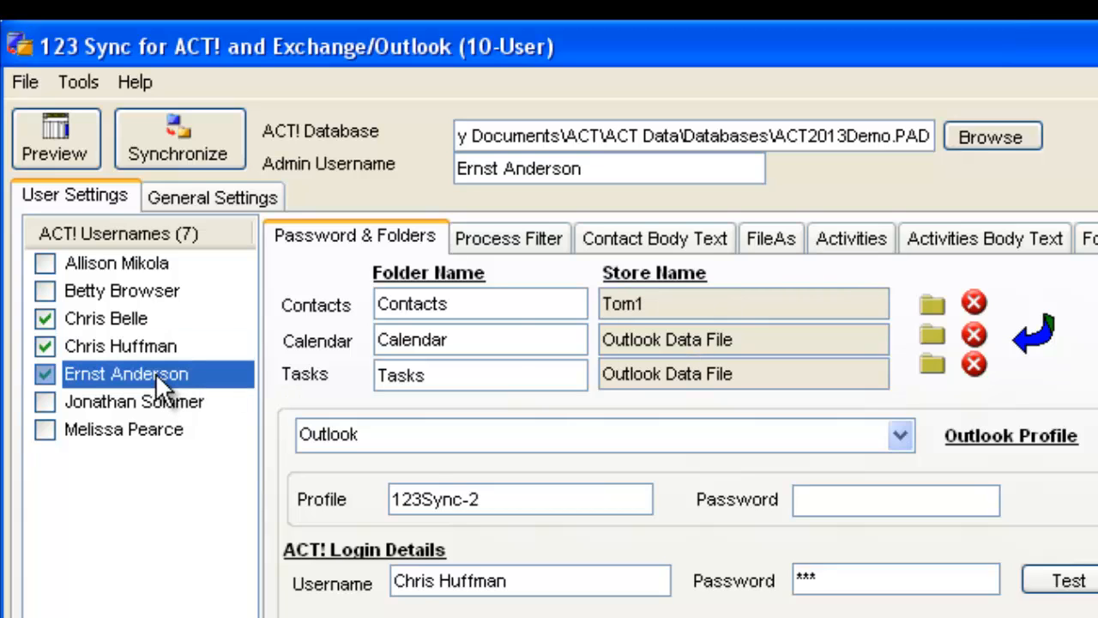
click(931, 305)
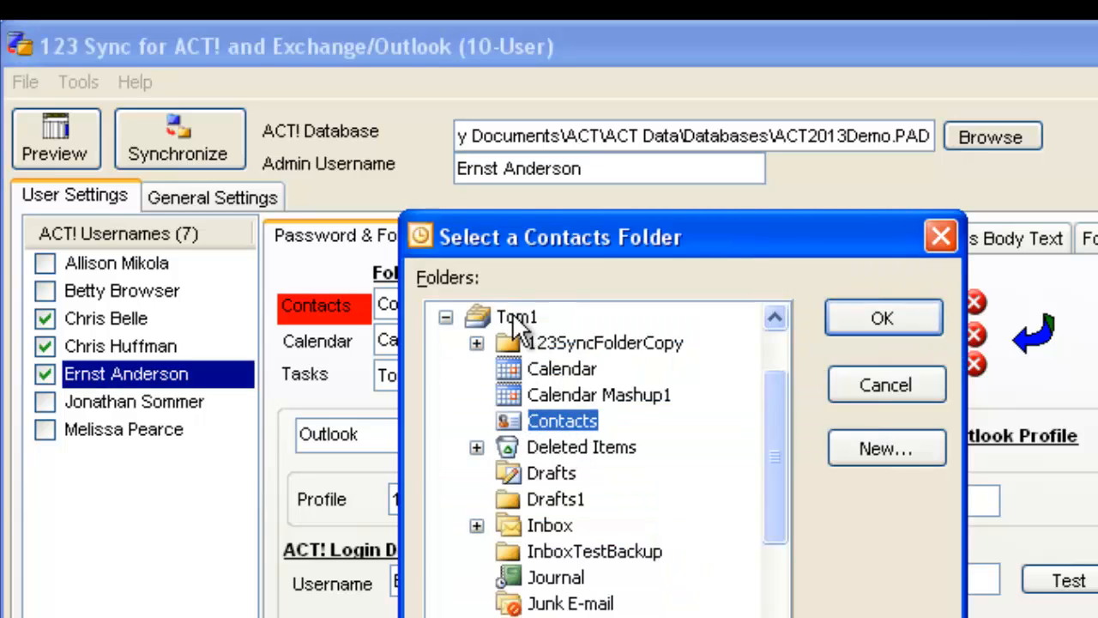
click(901, 385)
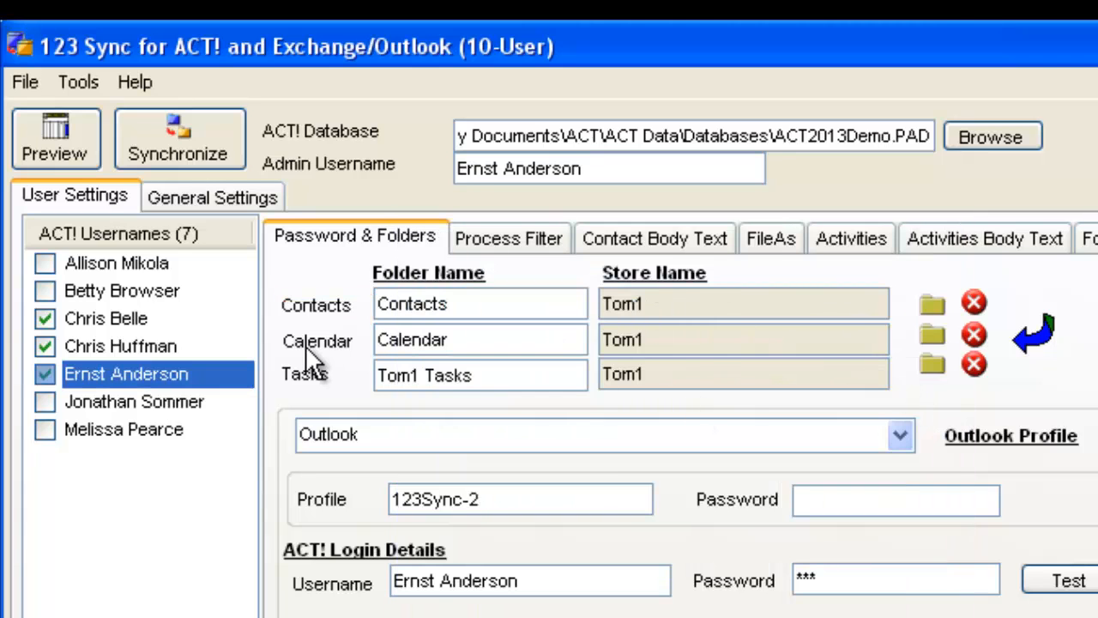
click(129, 340)
click(101, 319)
click(99, 339)
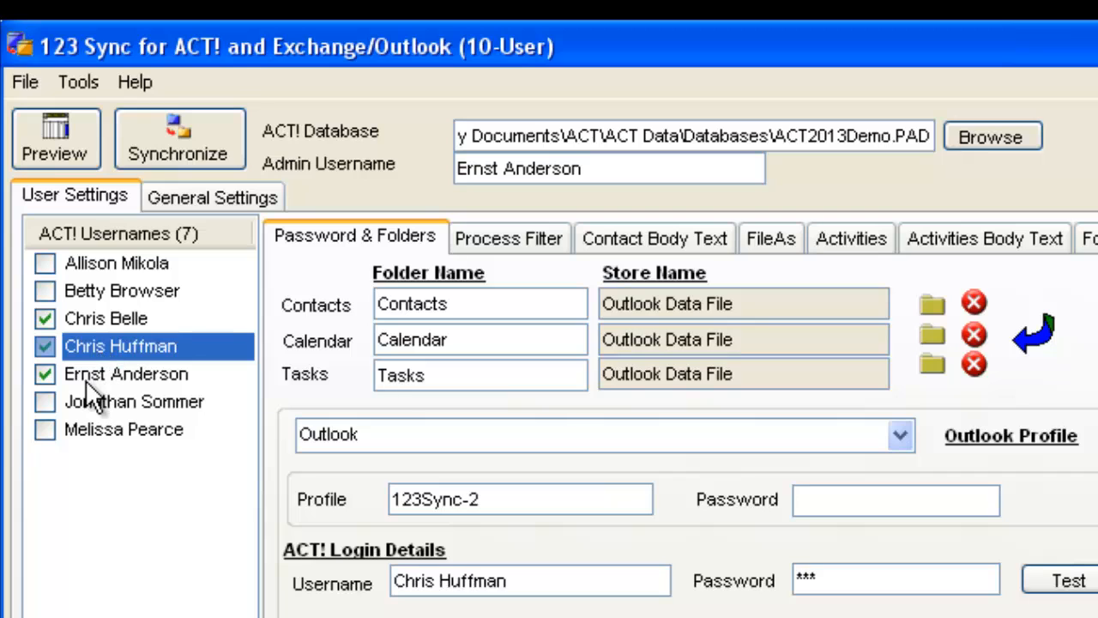
click(84, 371)
click(88, 342)
click(88, 321)
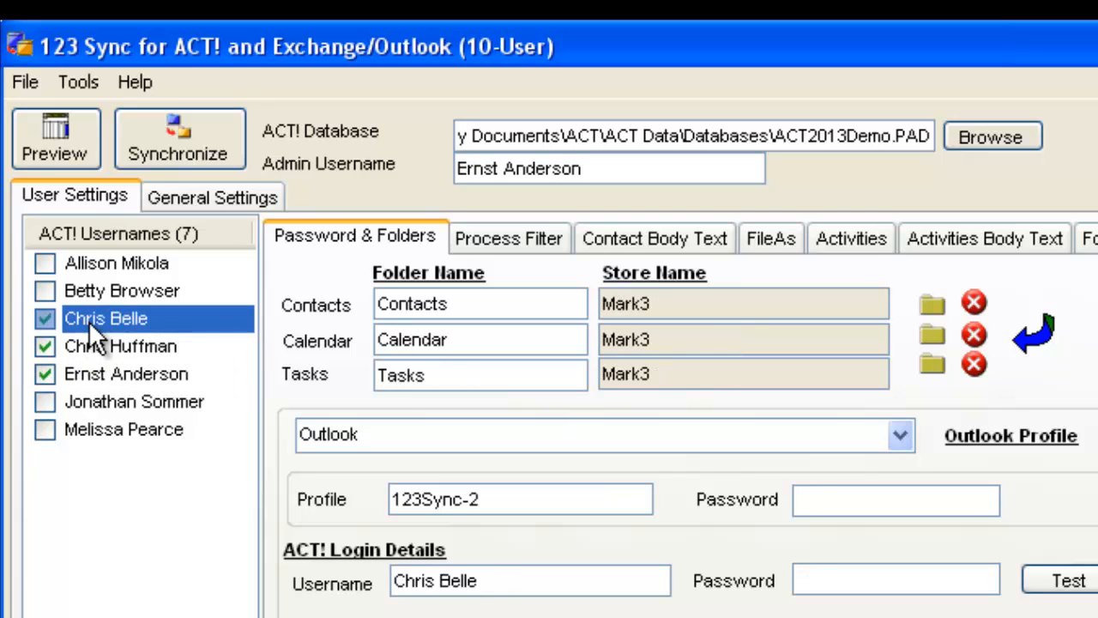
click(84, 340)
click(77, 371)
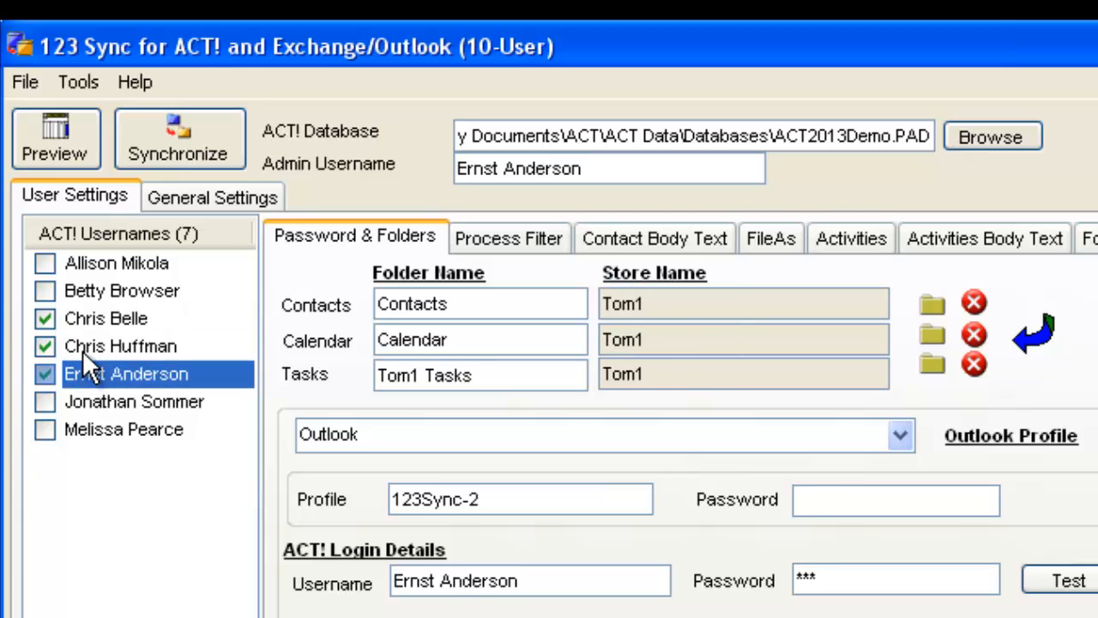
click(83, 345)
click(87, 322)
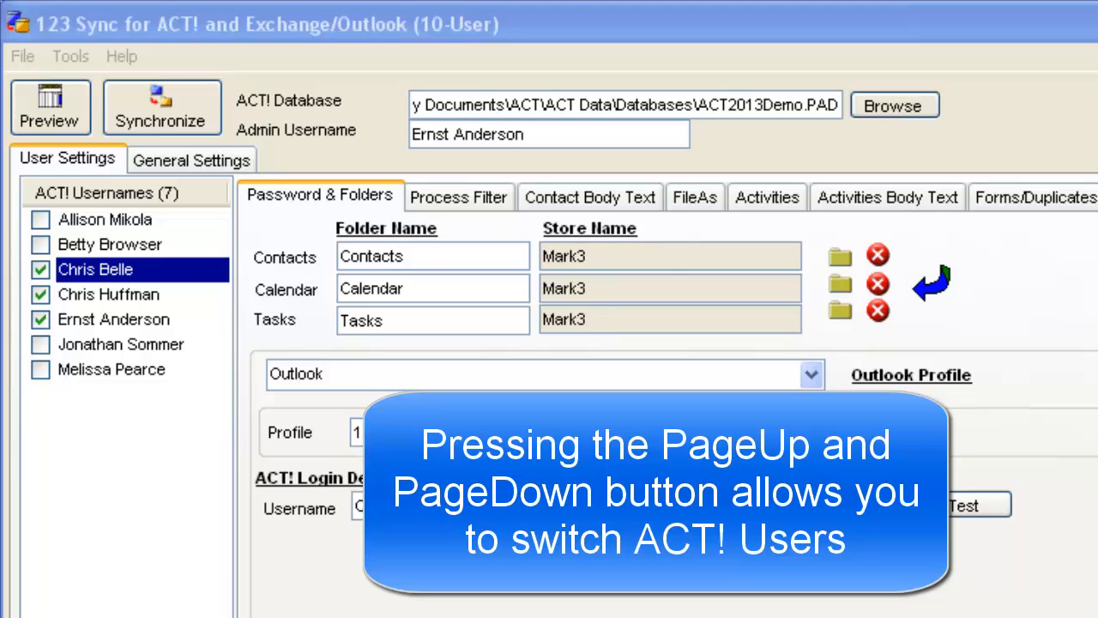
click(109, 276)
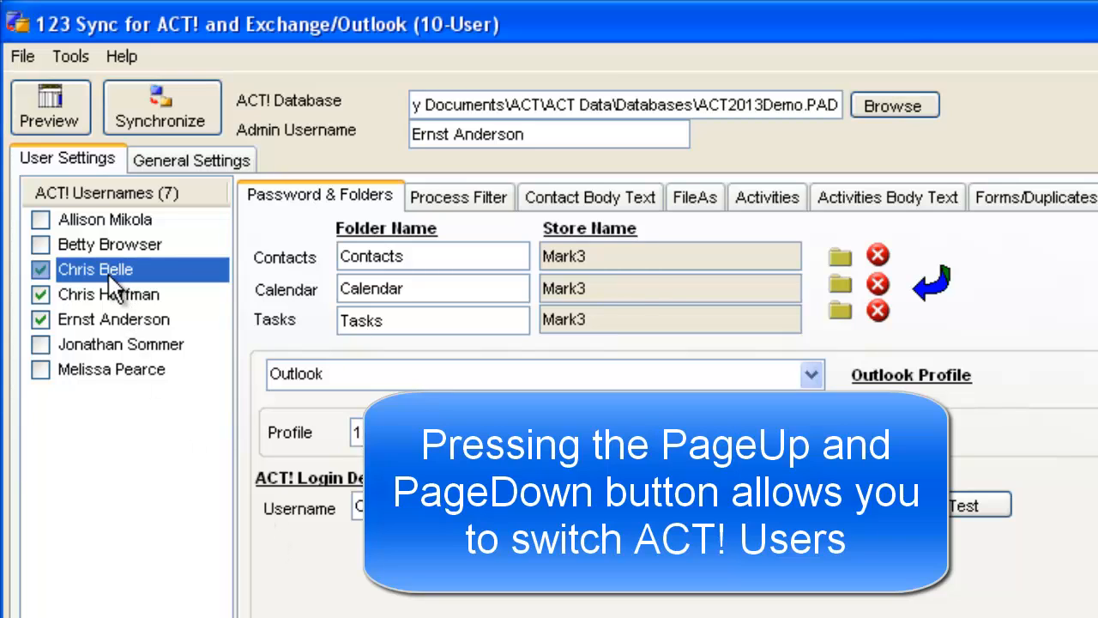
key(Page_Down)
key(Page_Down)
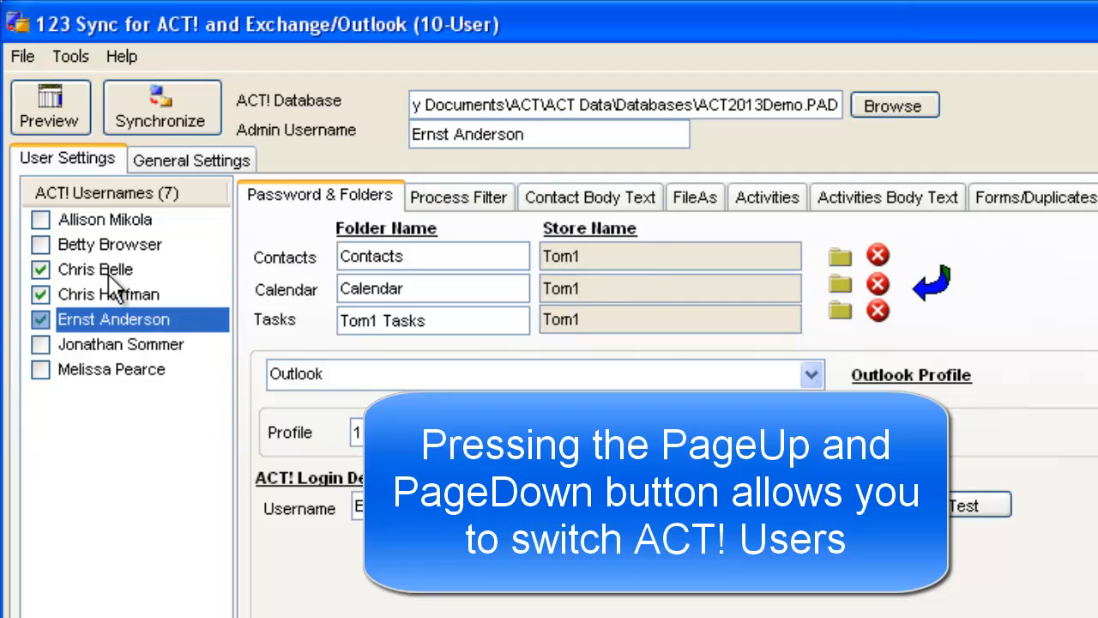
key(Page_Down)
key(Page_Down)
key(Page_Up)
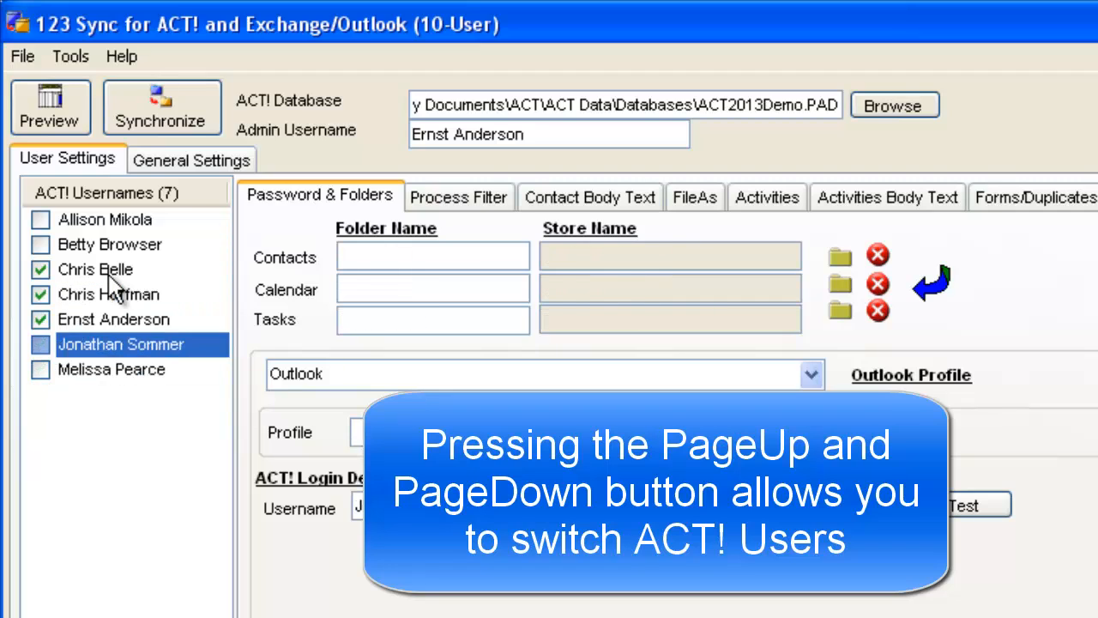
key(Page_Up)
key(Page_Up)
key(Page_Up)
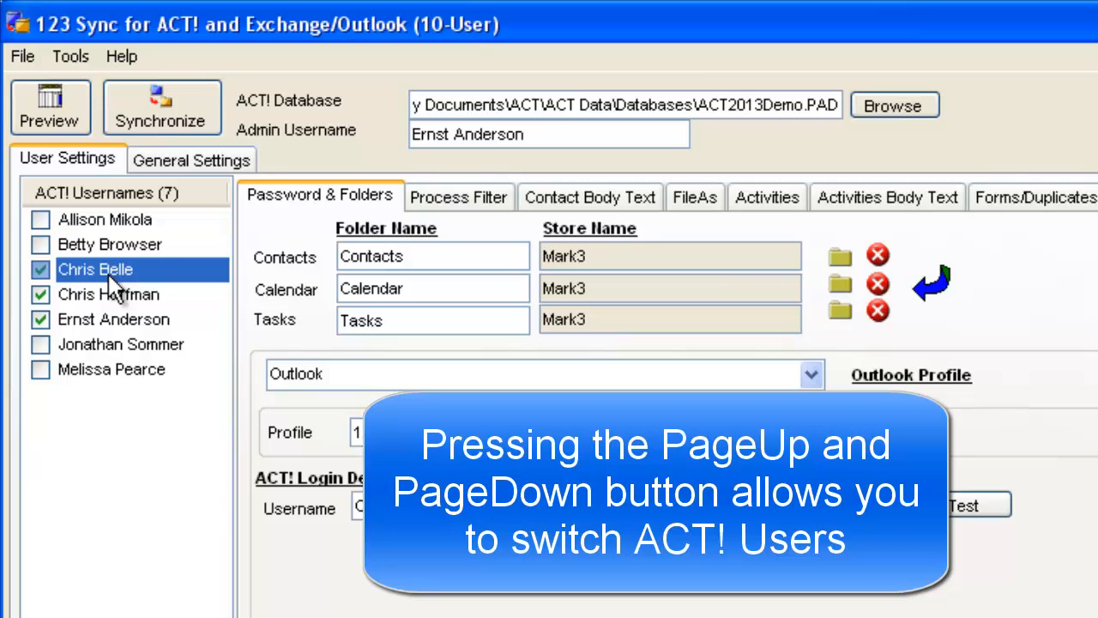
key(Page_Up)
key(Page_Down)
key(Page_Down)
key(Page_Down)
key(Page_Up)
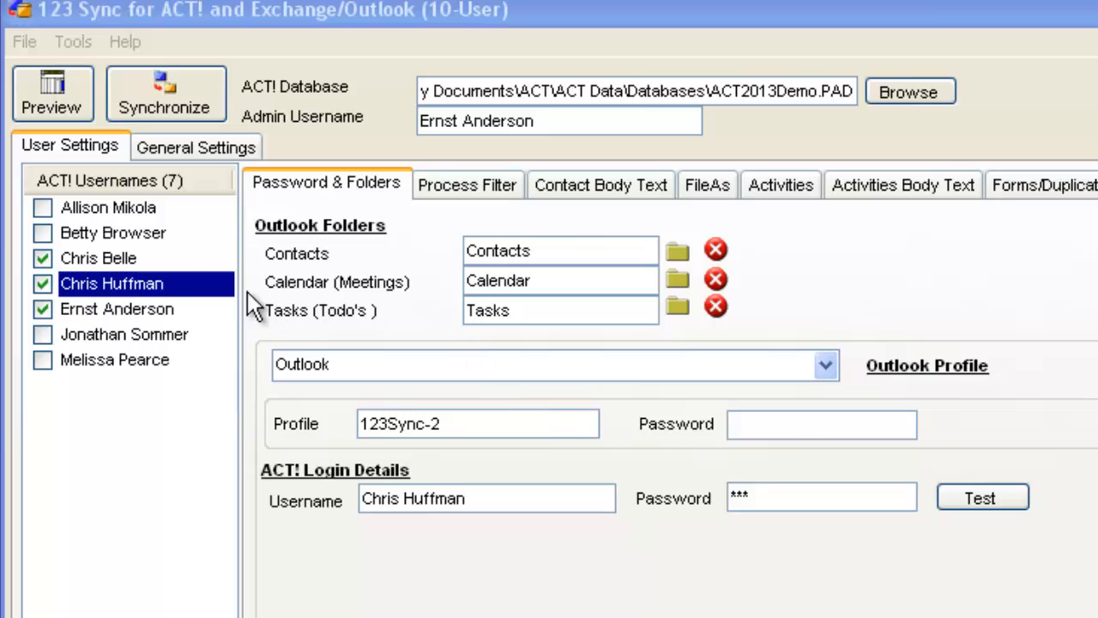
click(116, 257)
click(120, 283)
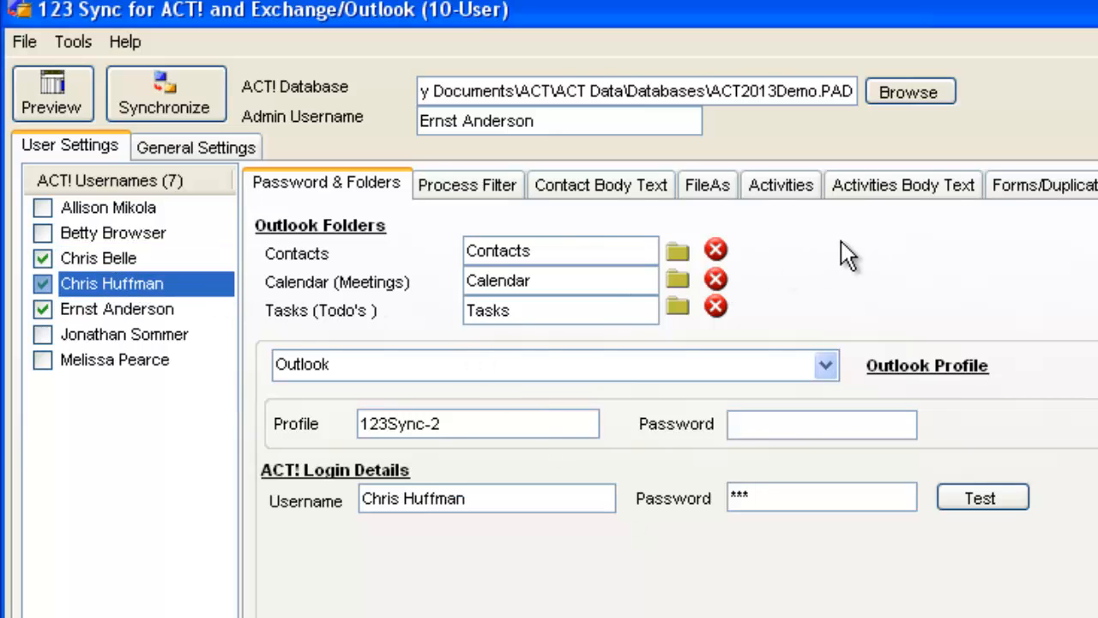
click(677, 255)
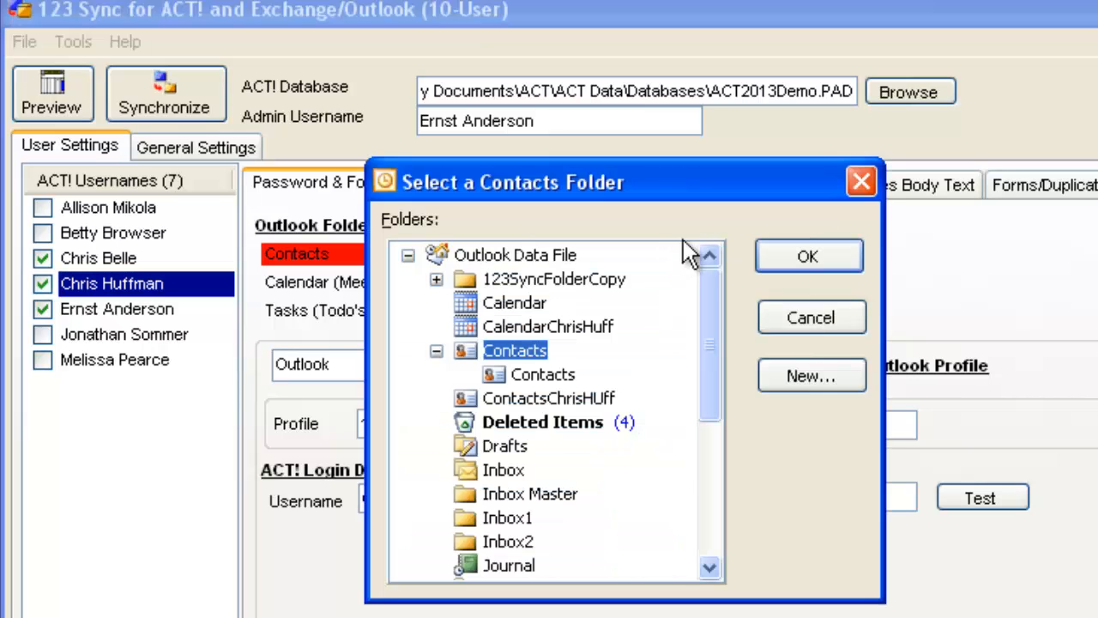
click(807, 319)
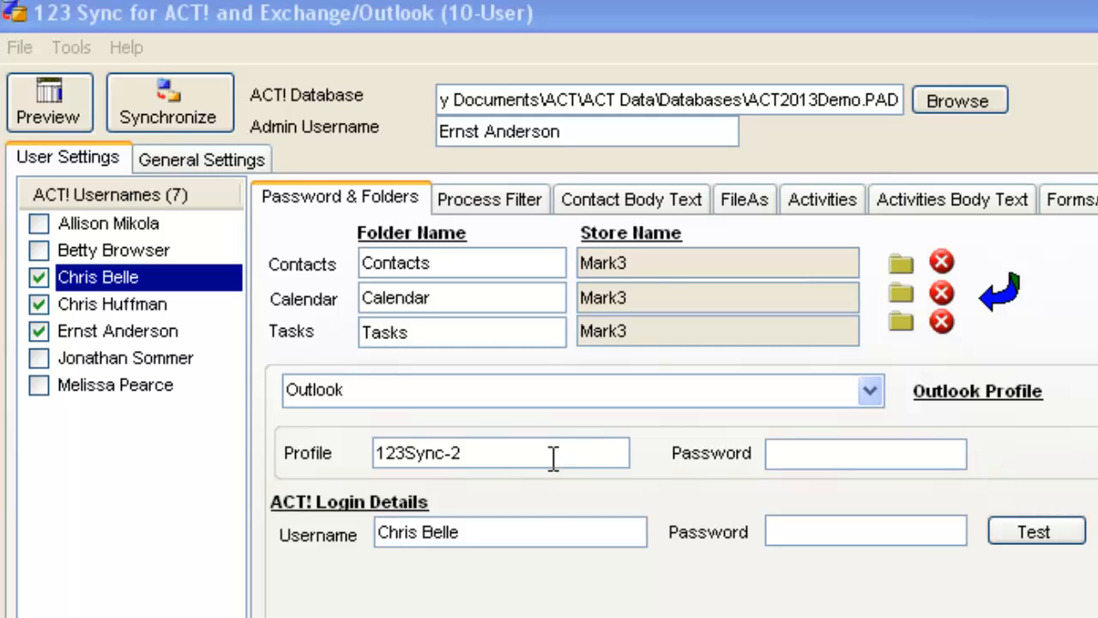
click(869, 391)
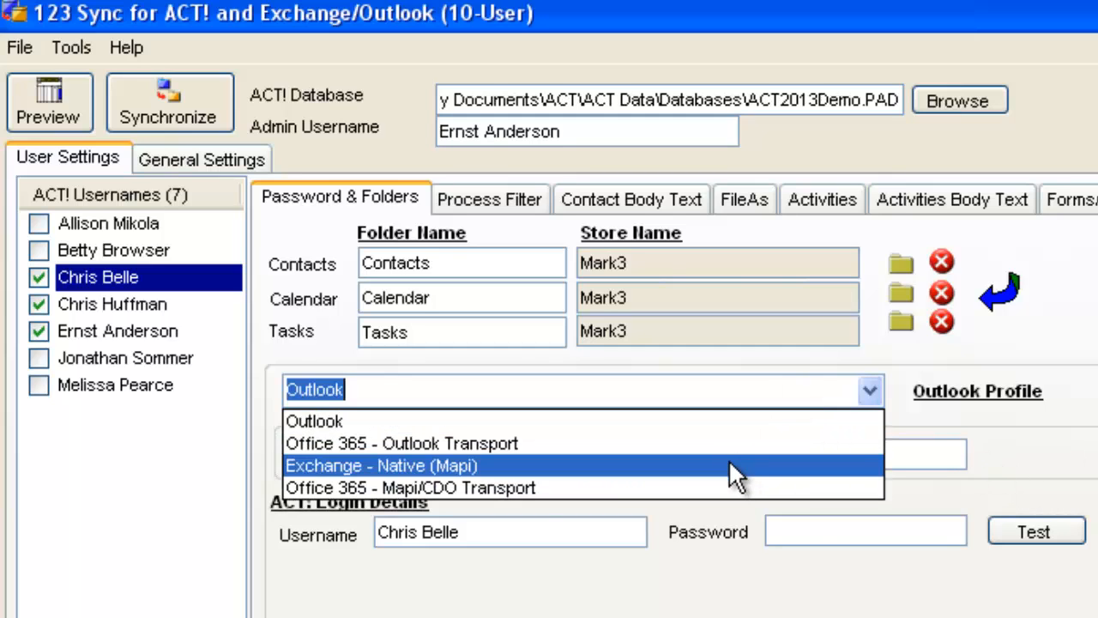
click(728, 460)
click(887, 458)
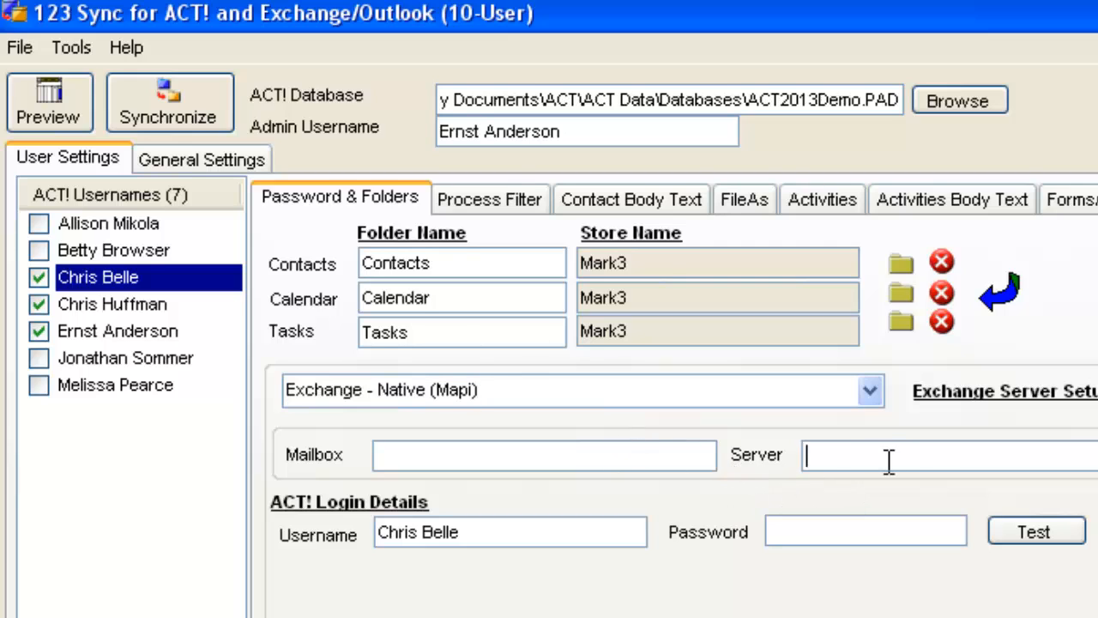
click(692, 453)
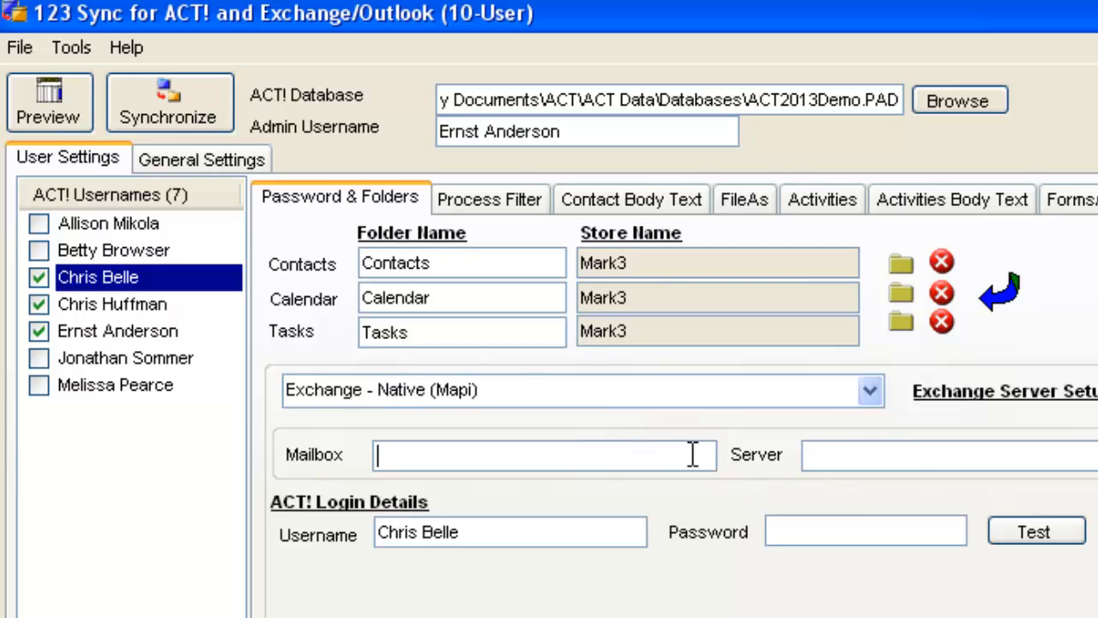
click(870, 387)
click(802, 427)
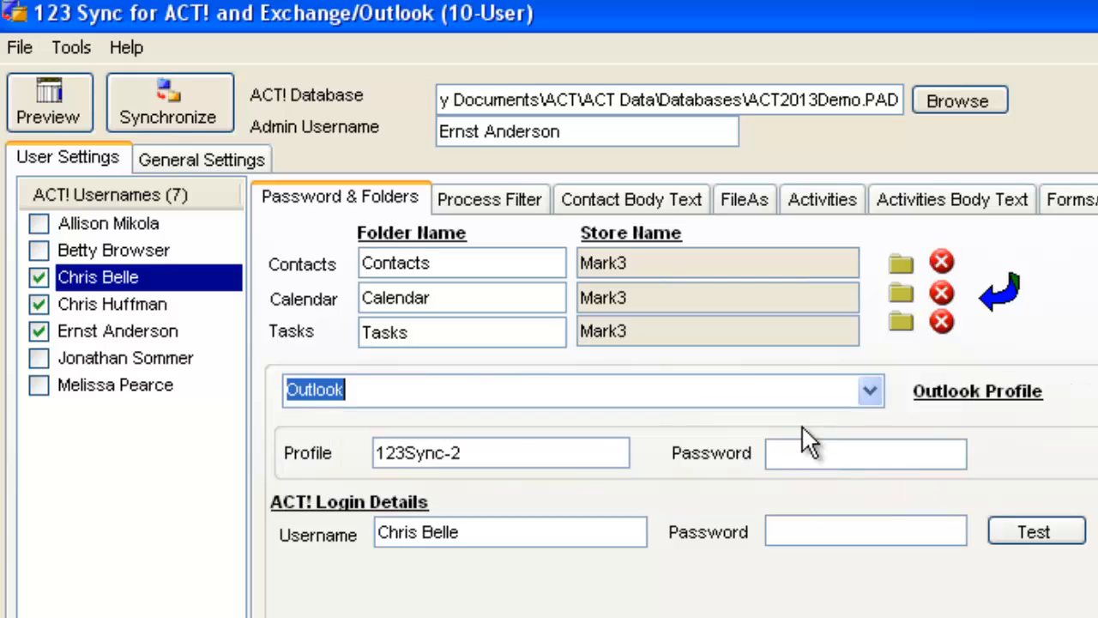
click(116, 293)
click(114, 276)
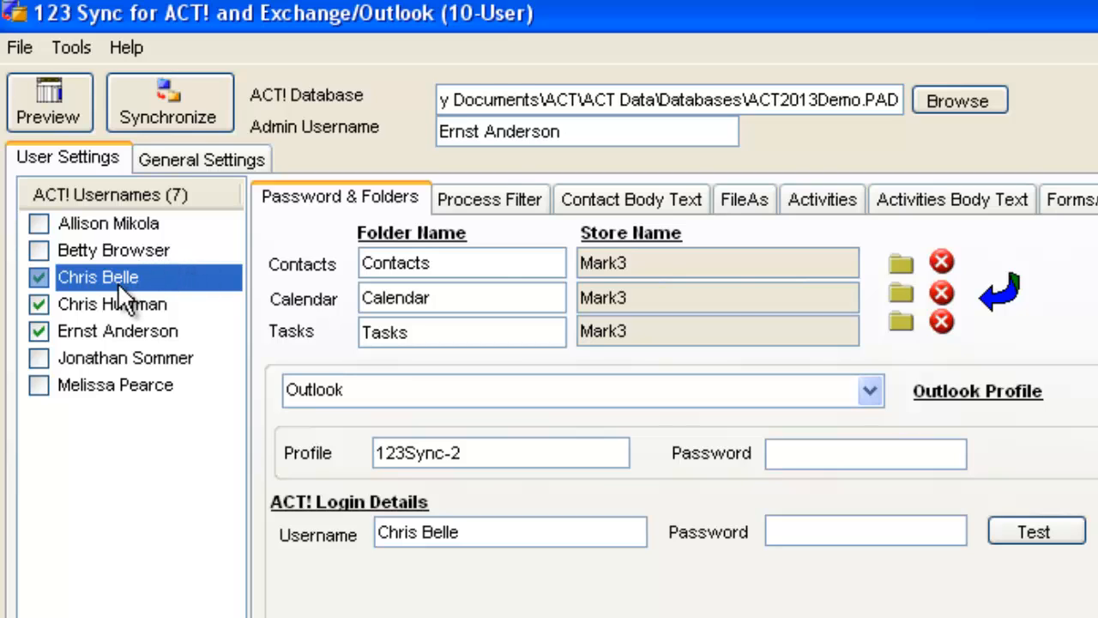
Step: Retrieve default Outlook Data File folders for the first checked user, leaving the Contacts picker unchanged
click(997, 294)
click(659, 475)
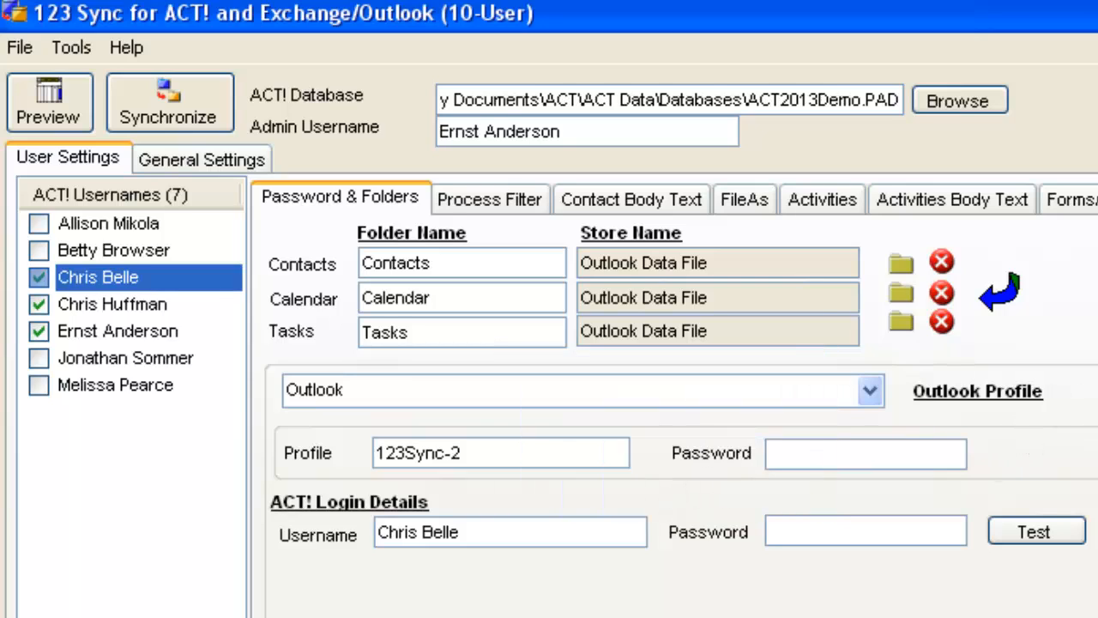
click(900, 269)
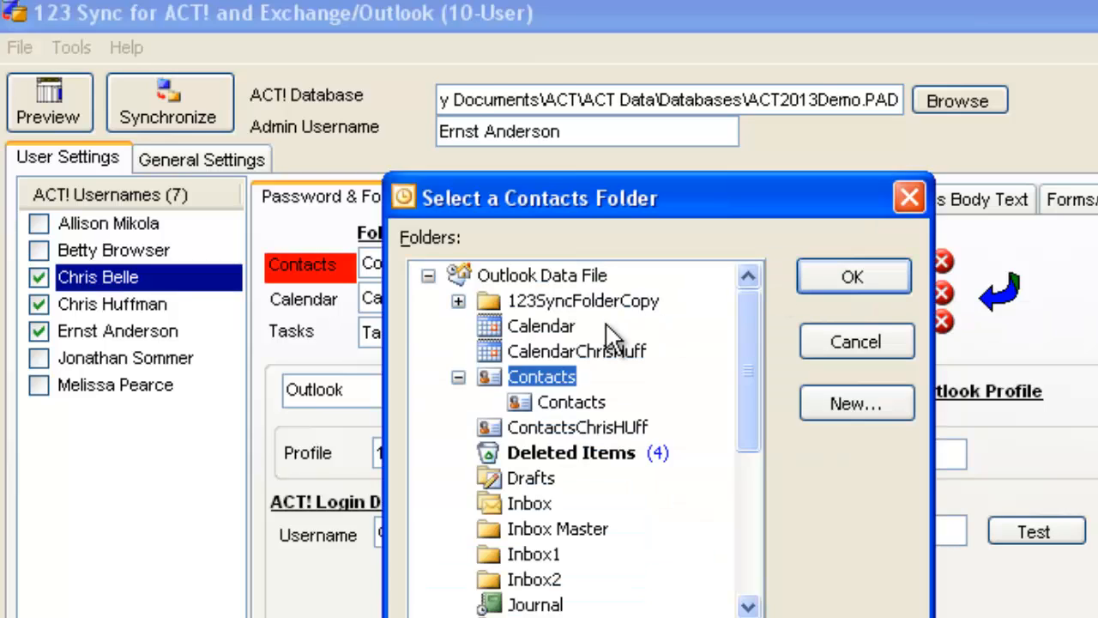
click(862, 347)
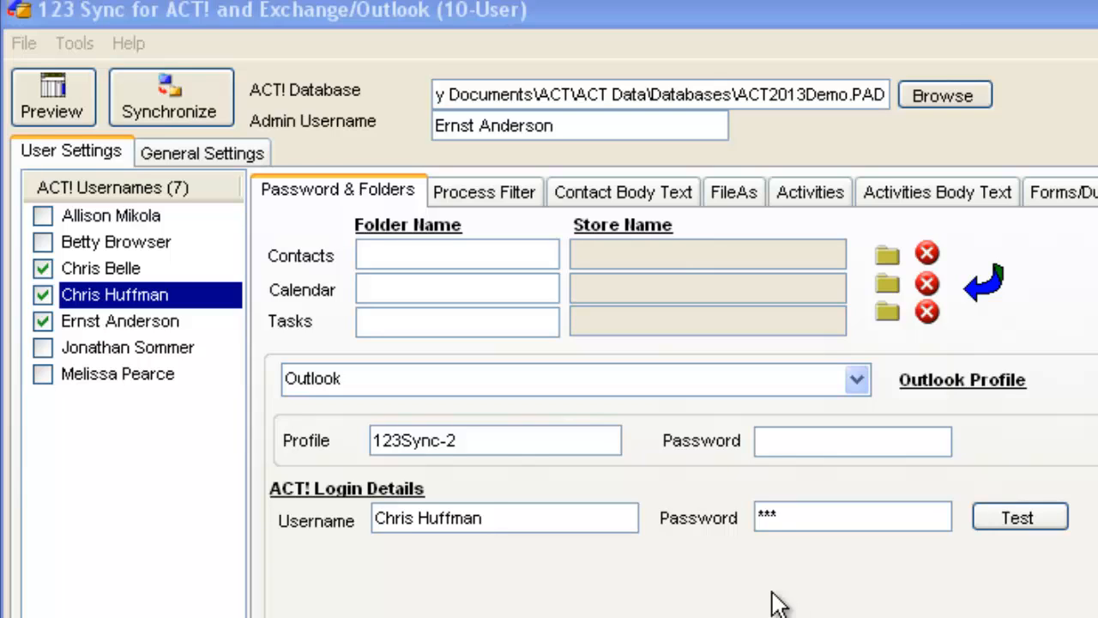
Step: Compare the three checked users' current folder settings, ending on the first user
click(102, 268)
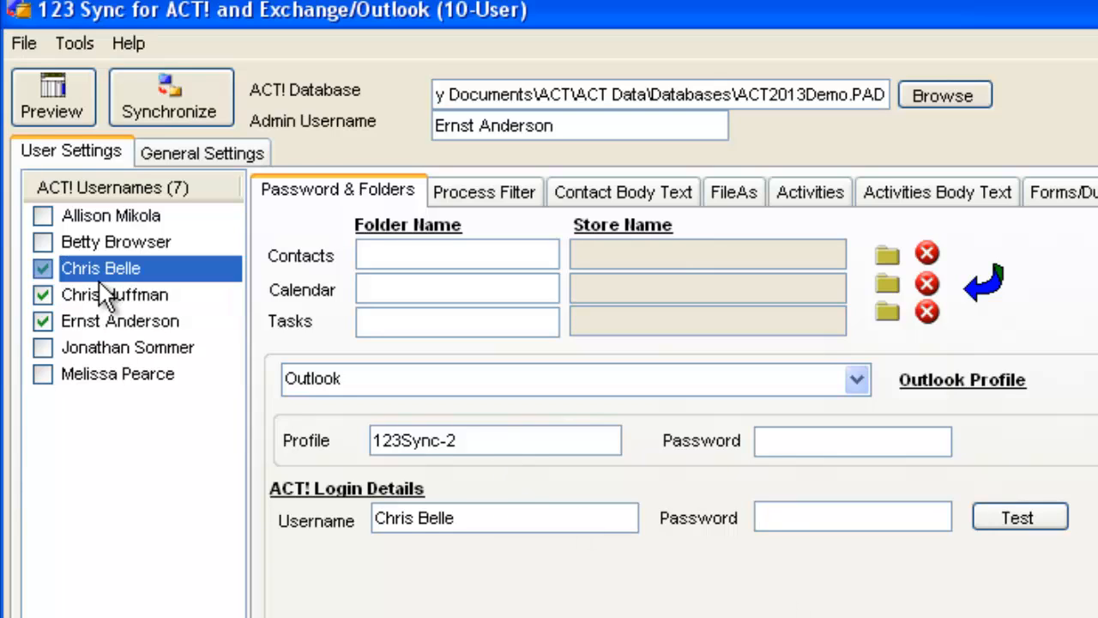
click(96, 294)
click(102, 321)
click(86, 273)
click(94, 295)
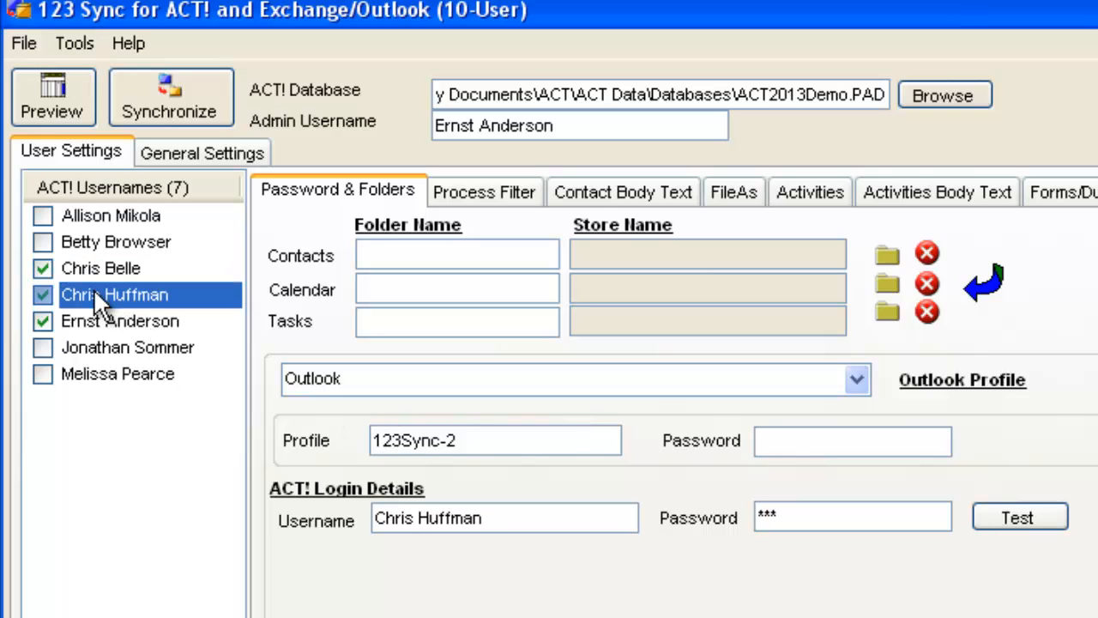
click(86, 319)
click(72, 296)
click(73, 269)
click(72, 300)
click(70, 321)
click(69, 276)
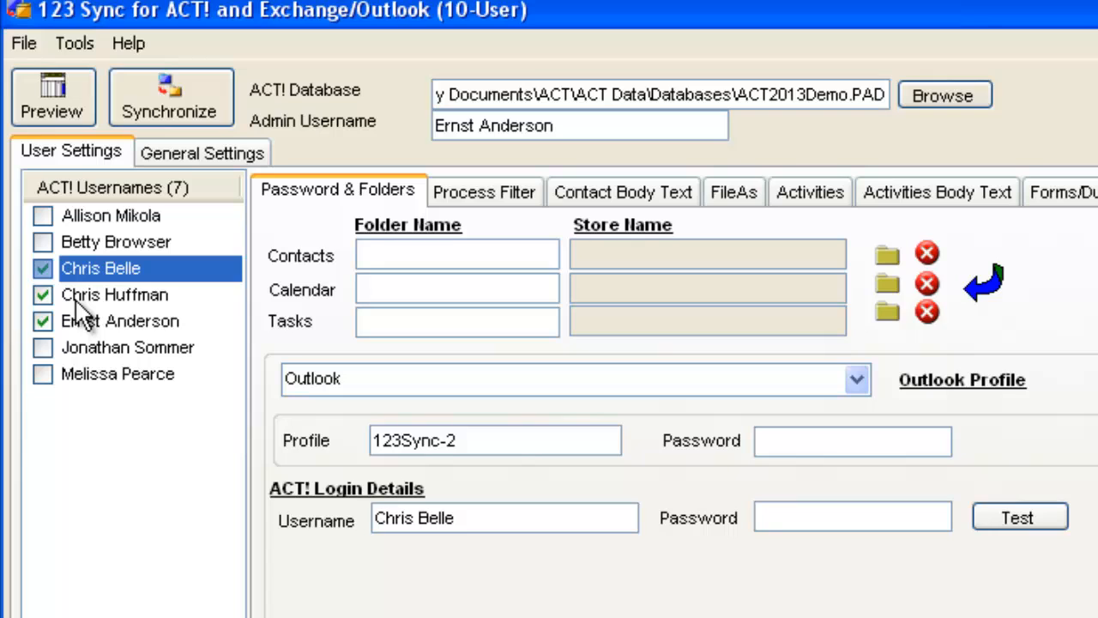
Step: Retrieve default Contacts, Calendar and Tasks folders for each of the three checked users
click(986, 287)
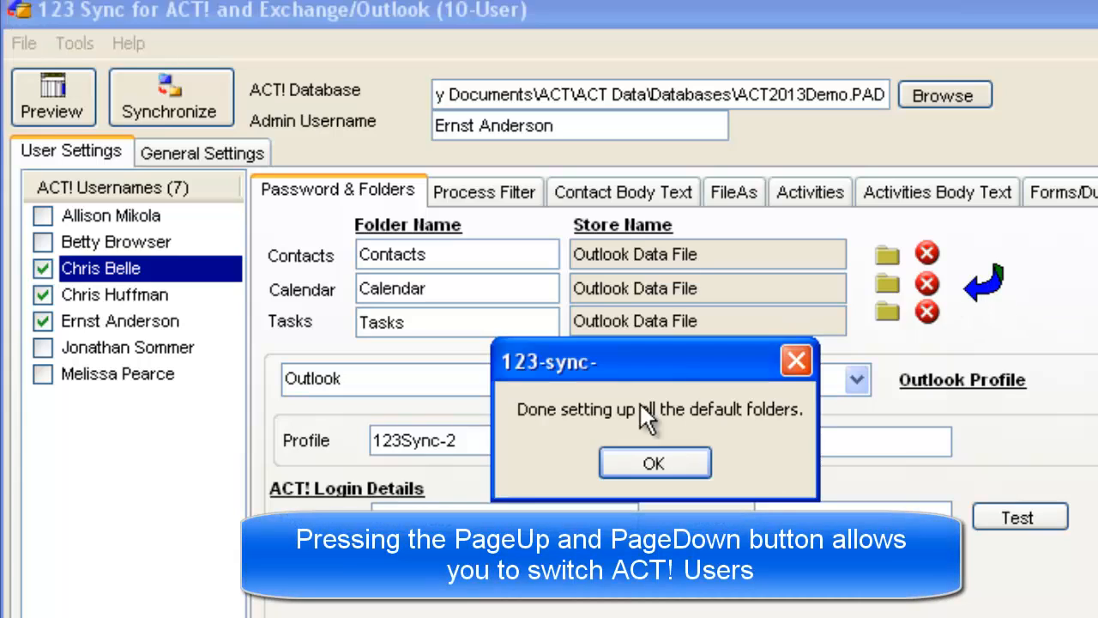
click(633, 459)
key(Page_Down)
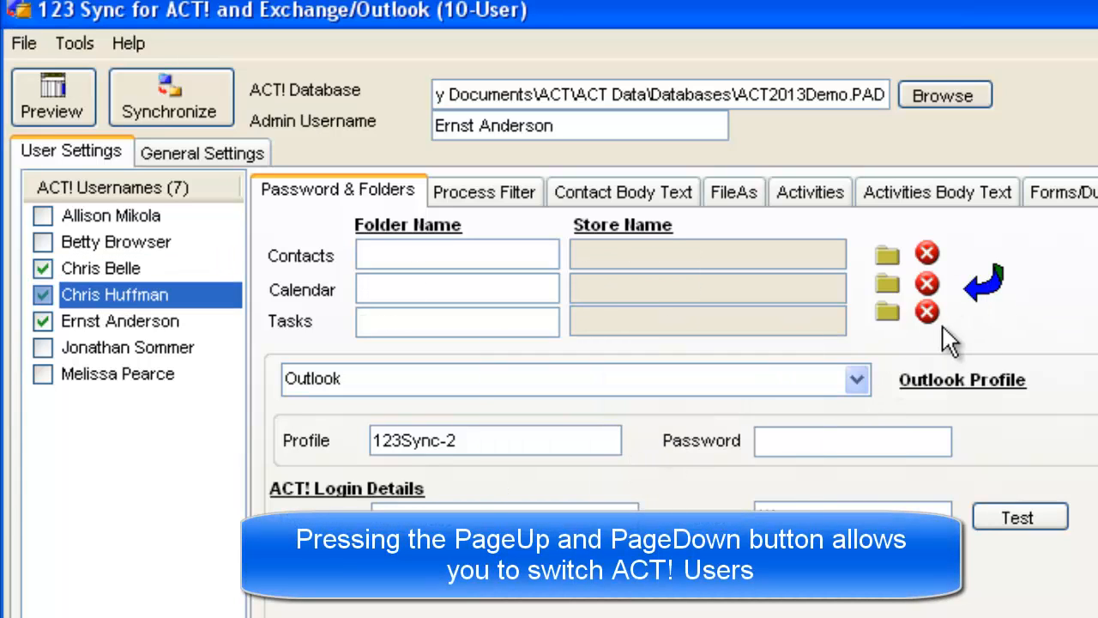
click(987, 286)
click(701, 465)
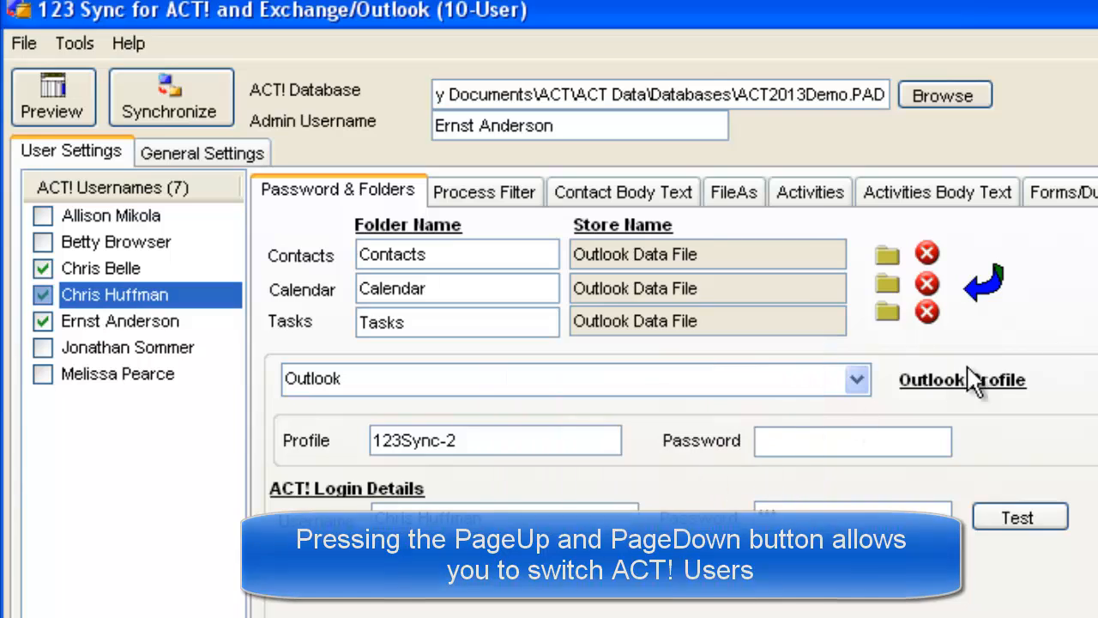
key(Page_Down)
click(991, 285)
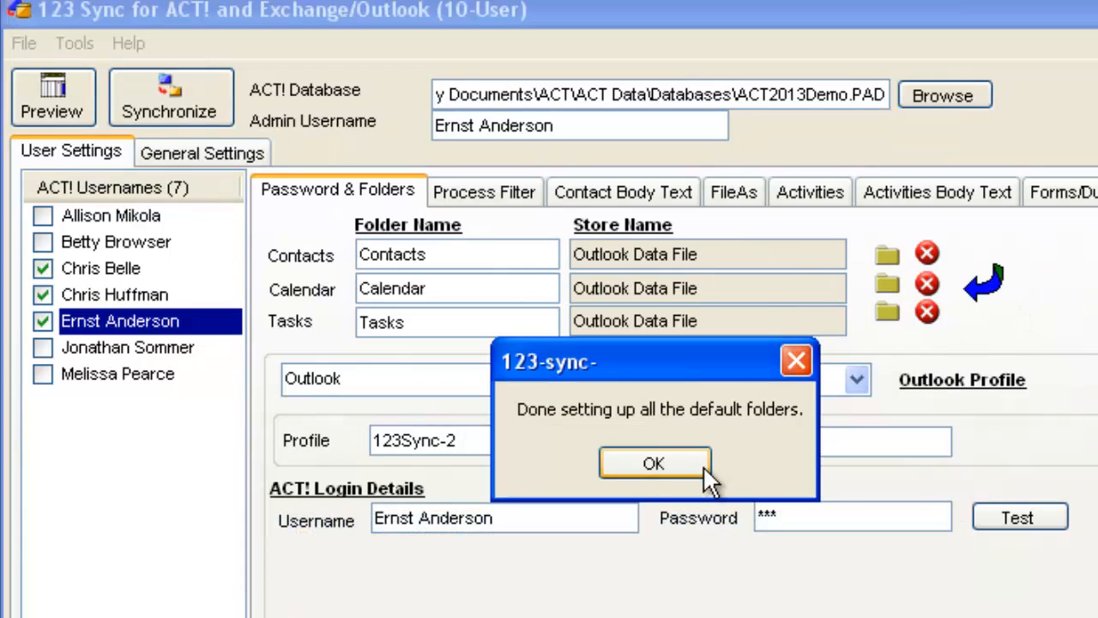
click(696, 464)
Step: Verify each checked user's new folder mappings, returning to the first user
click(140, 294)
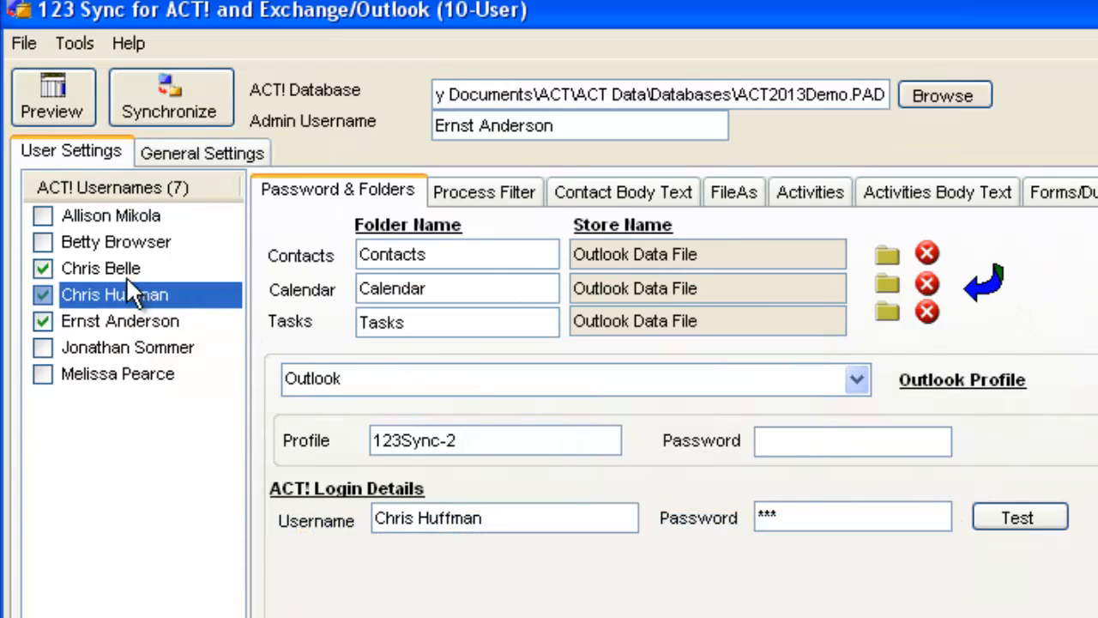
click(124, 275)
click(112, 291)
click(103, 324)
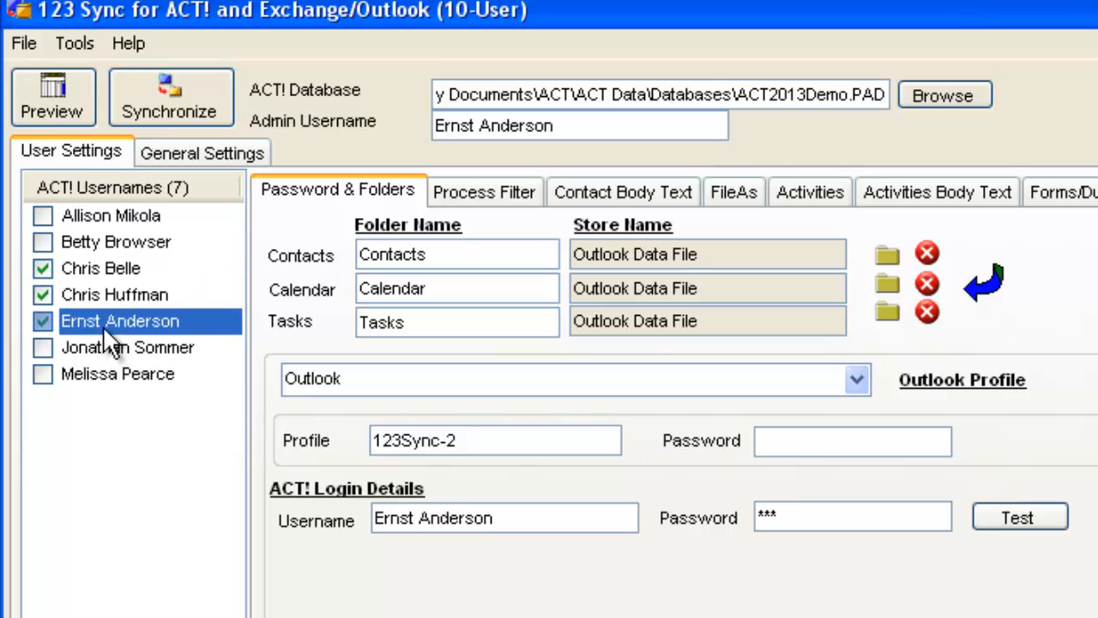
click(115, 298)
click(109, 273)
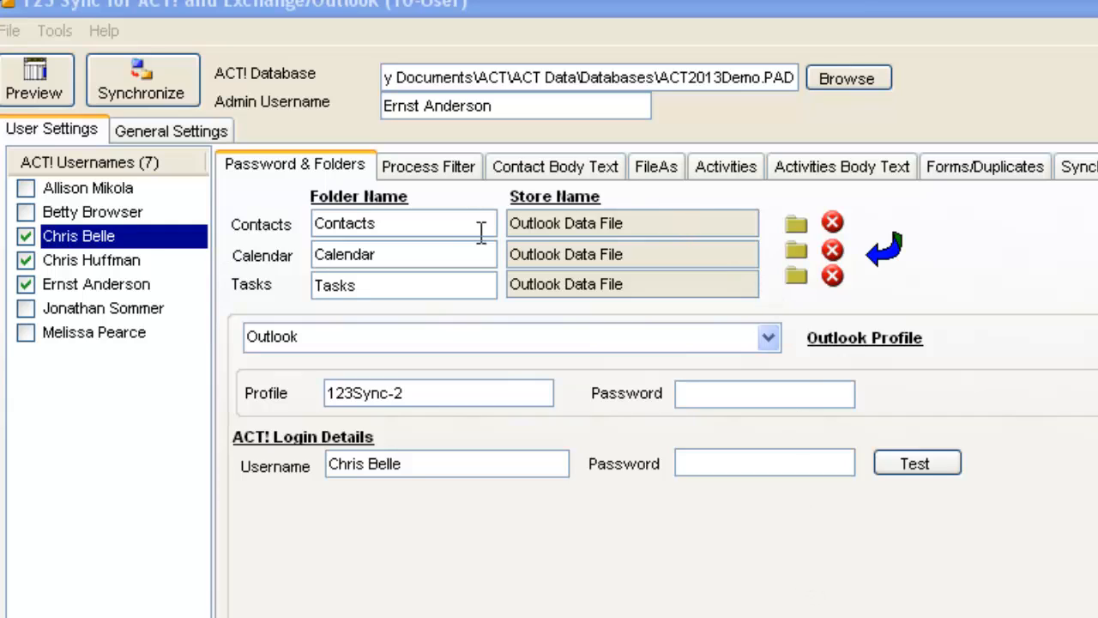
drag(459, 395, 321, 392)
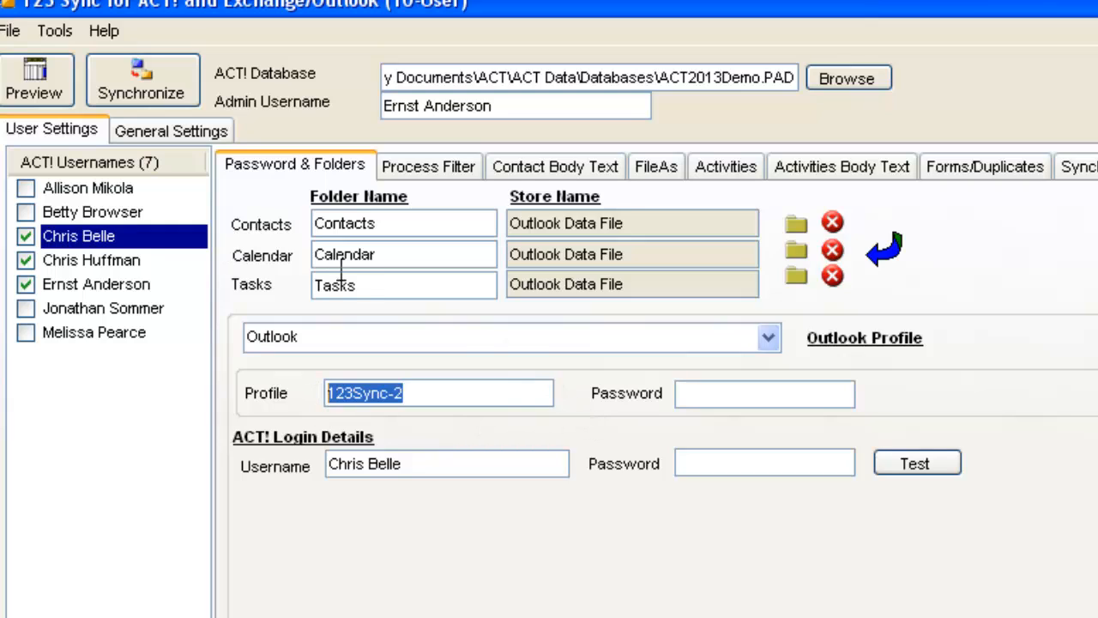
click(129, 260)
key(Up)
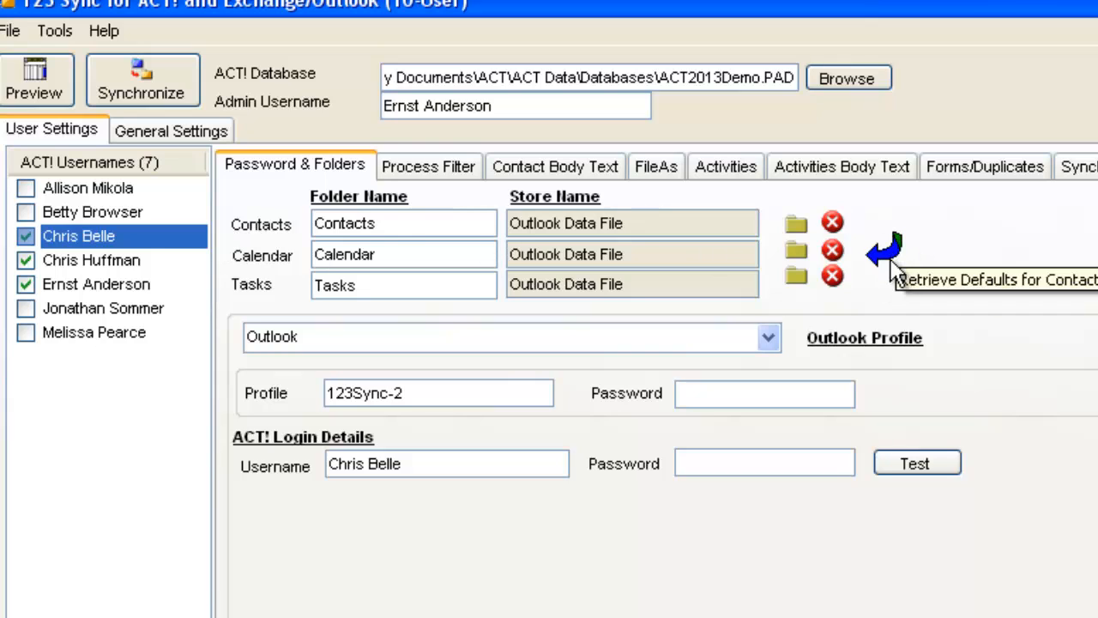
click(136, 262)
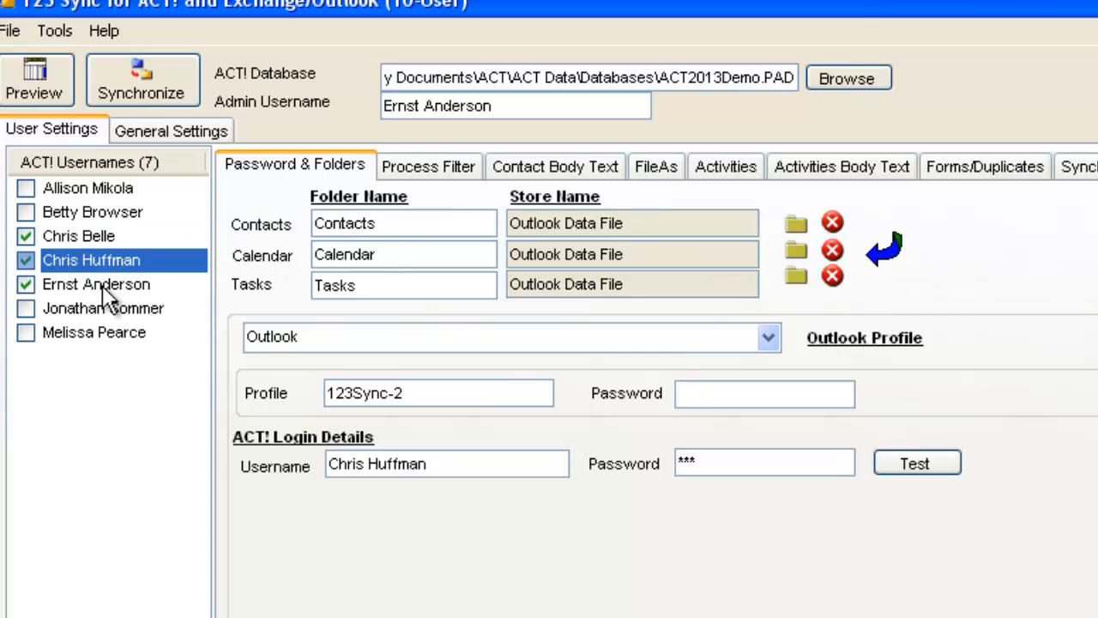
click(101, 284)
click(91, 259)
click(93, 236)
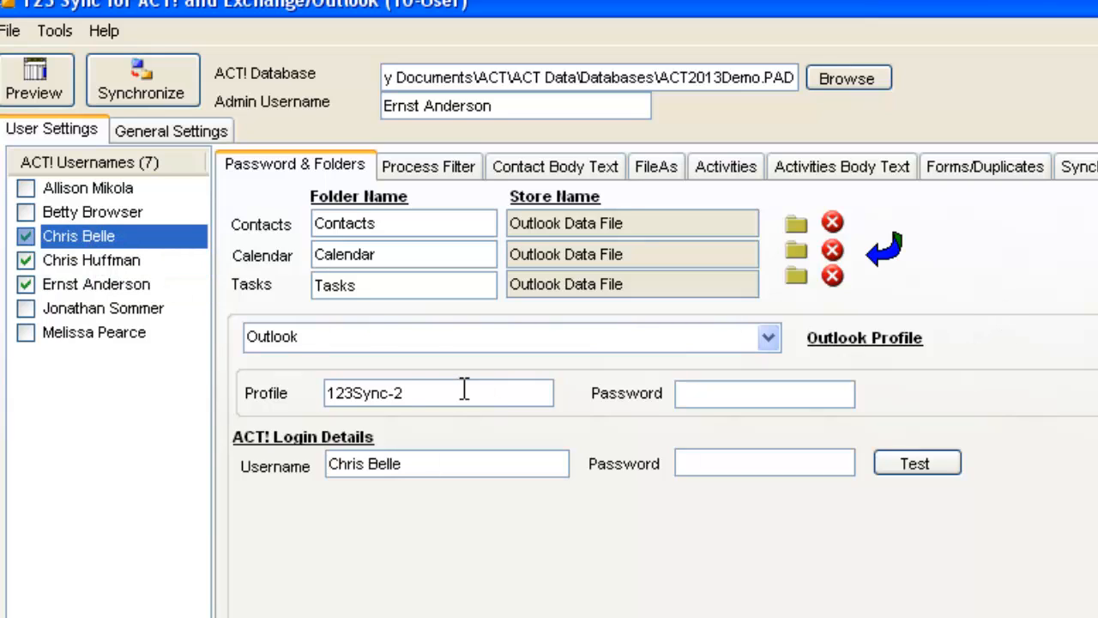
drag(463, 392, 237, 392)
click(302, 336)
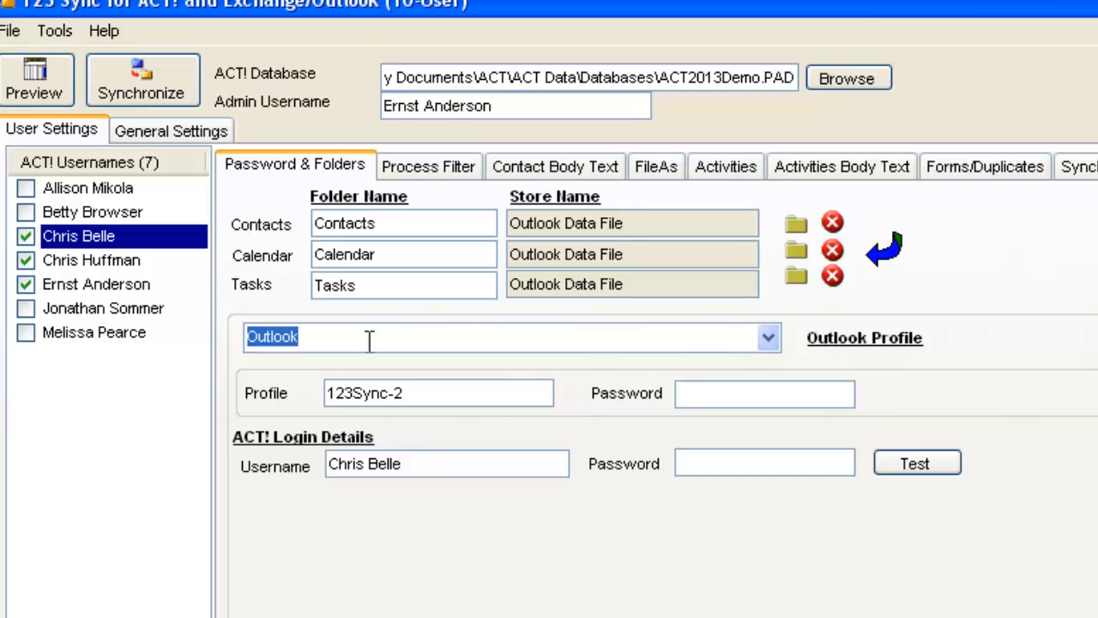
drag(463, 397, 262, 405)
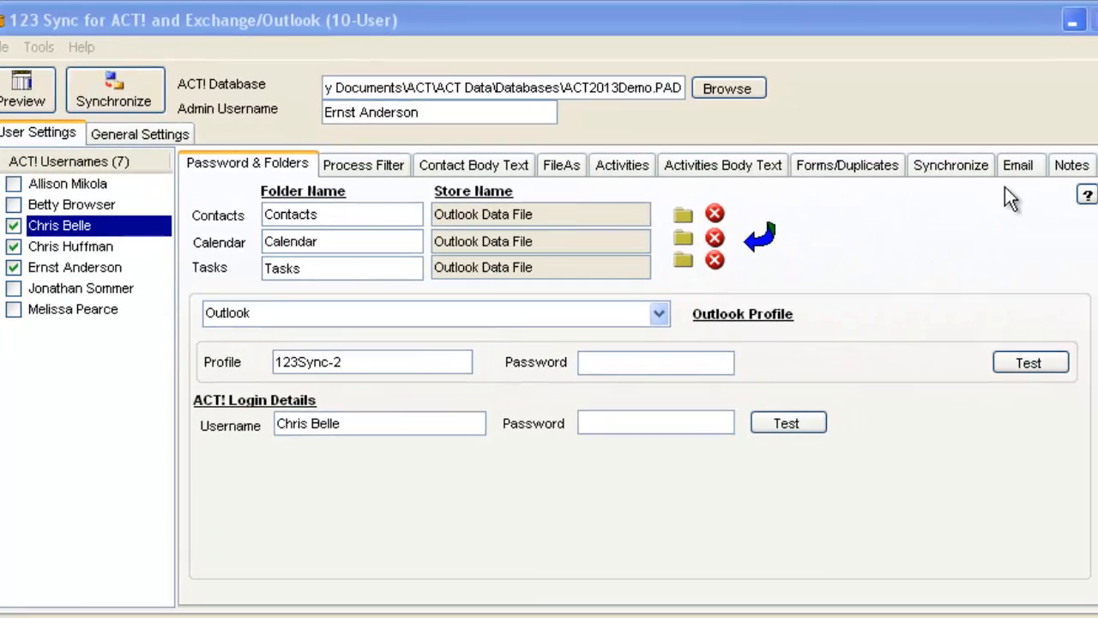
Step: In Email Integration Settings, retrieve the default Inbox and Sent Items folders
click(1016, 169)
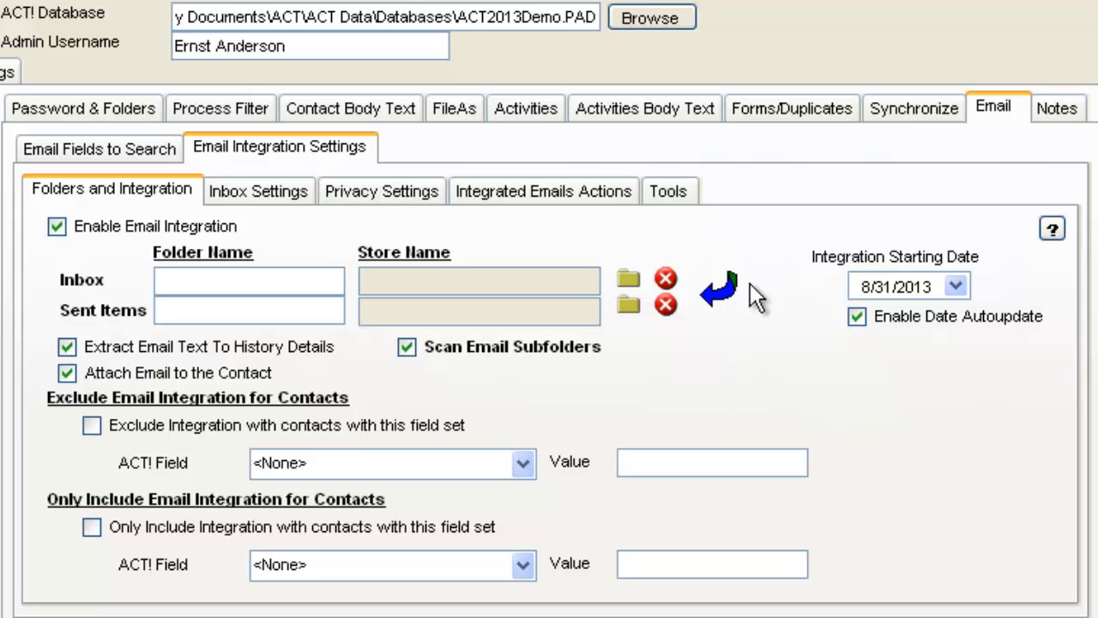
click(720, 296)
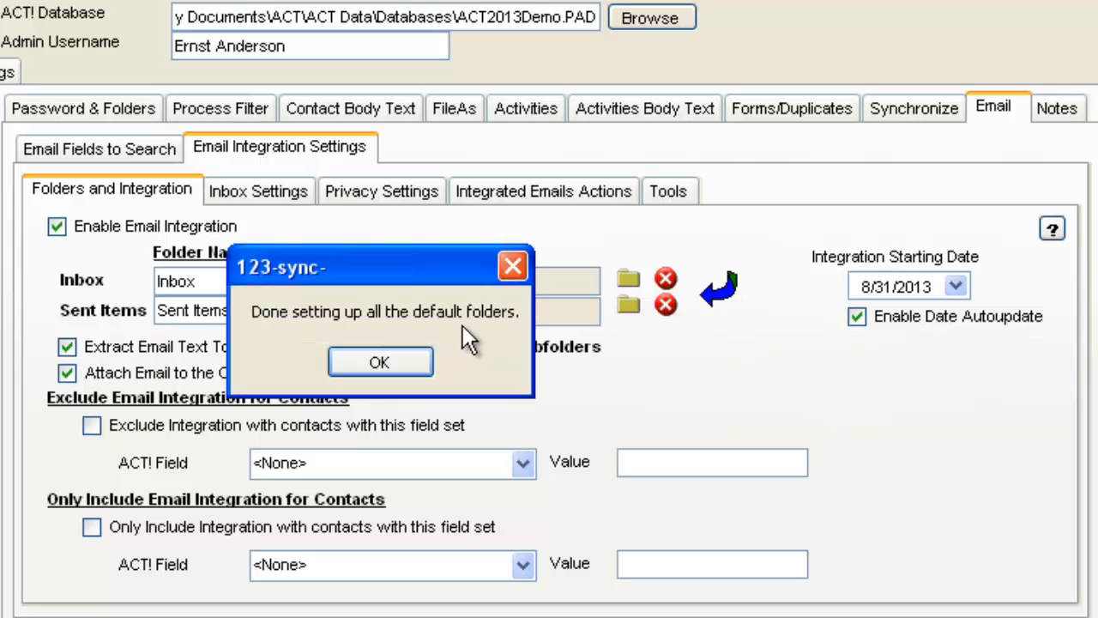
click(378, 362)
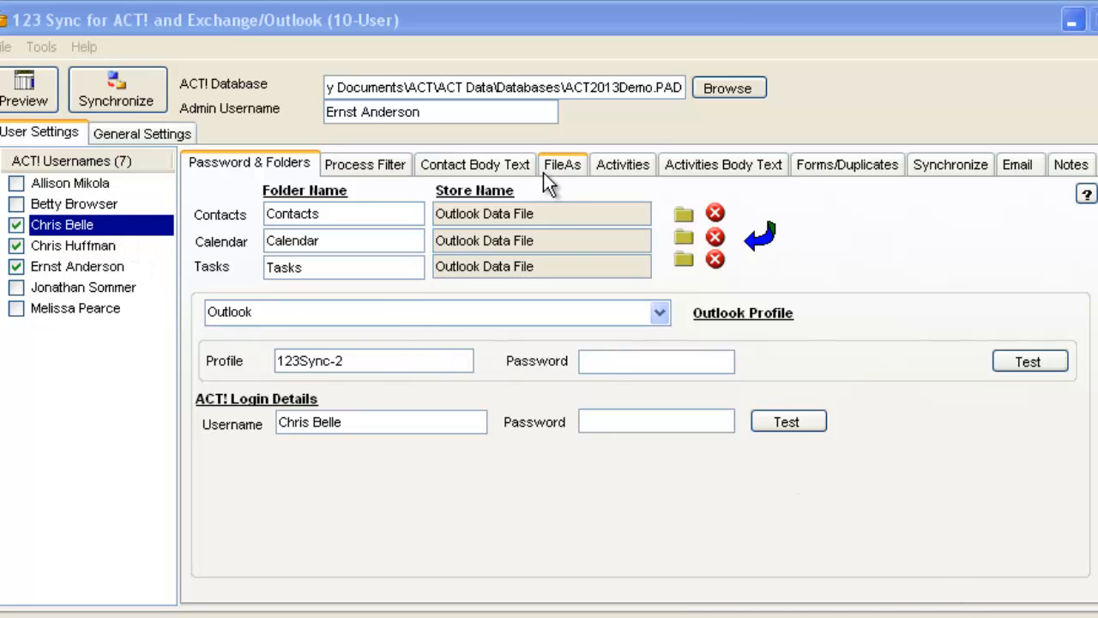
Step: Review the Process Filter, exclude sales opportunities and include the notes list in contact body text
click(352, 165)
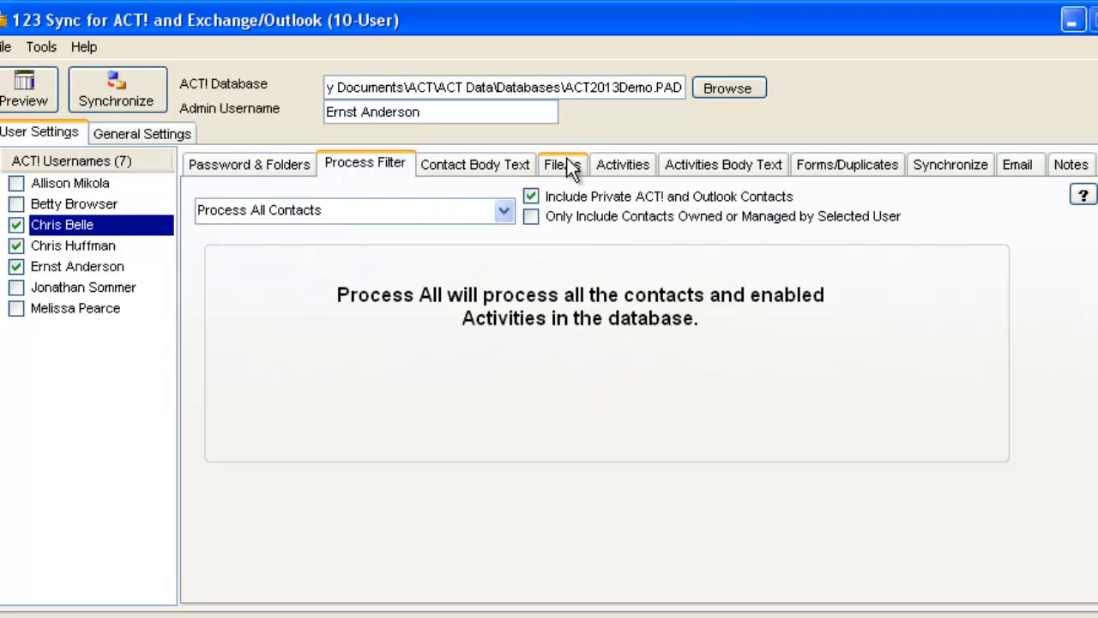
click(486, 164)
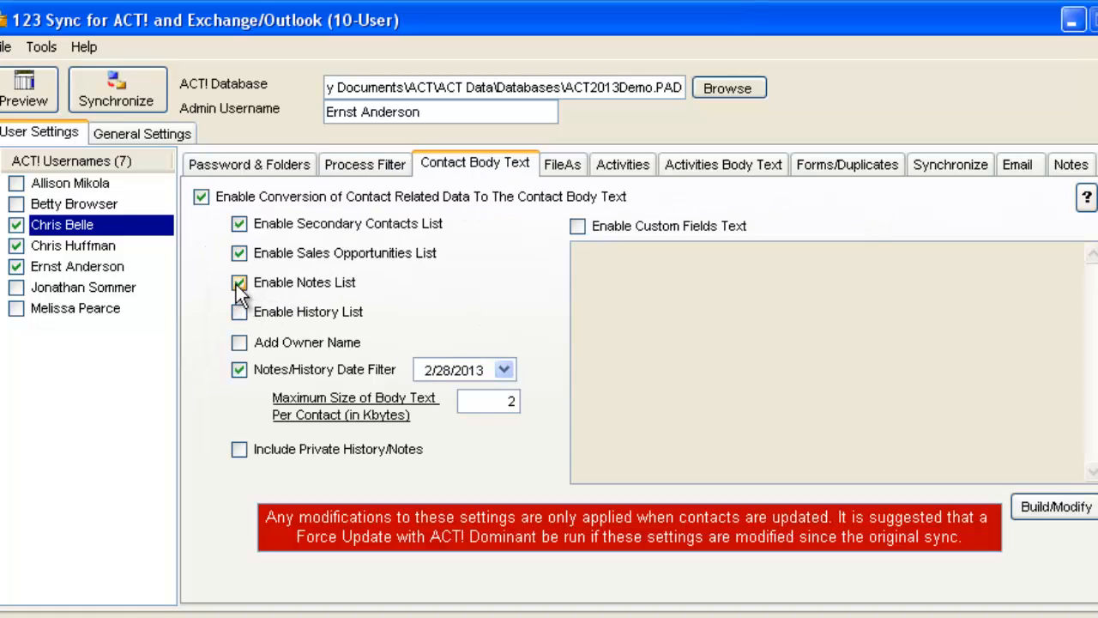
click(238, 254)
click(235, 285)
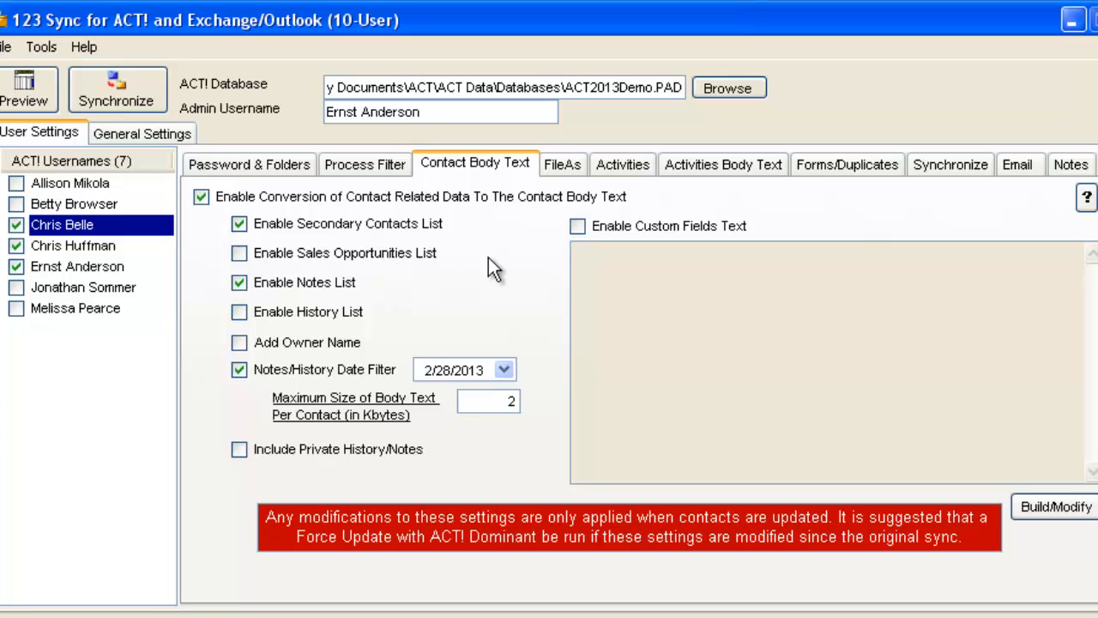
click(624, 167)
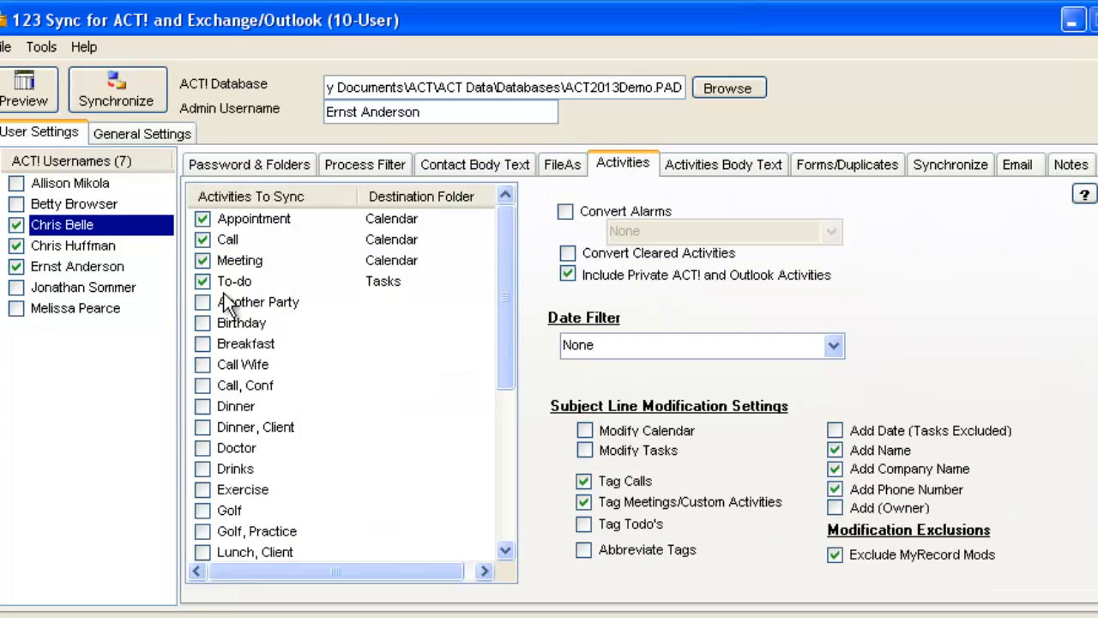
click(386, 286)
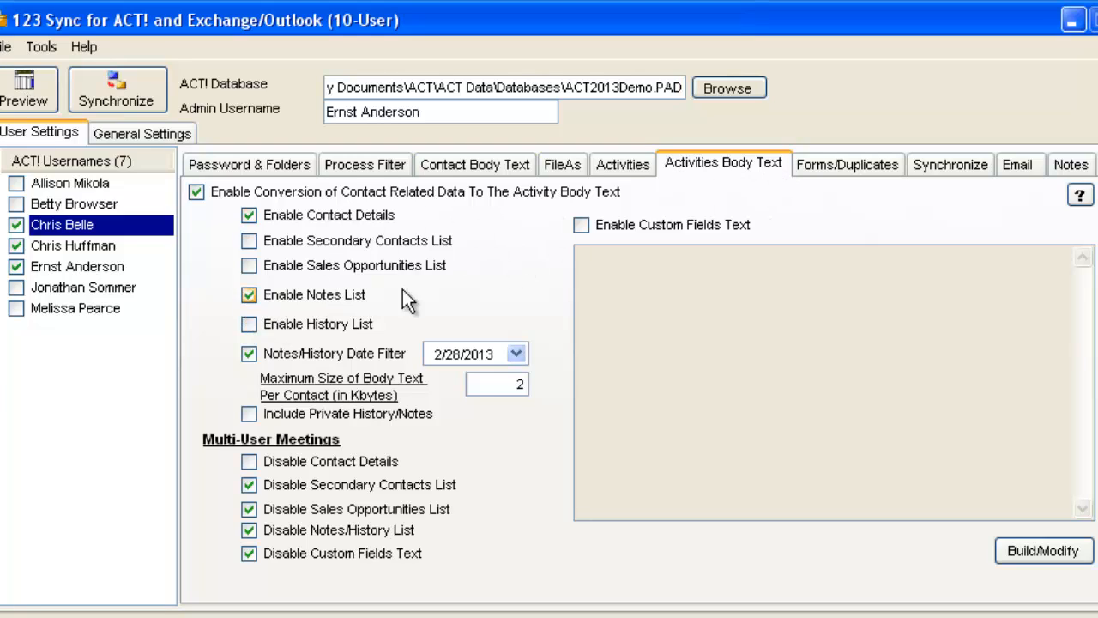
Step: Review the Forms/Duplicates settings and the contact, calendar and task synchronization options
click(859, 163)
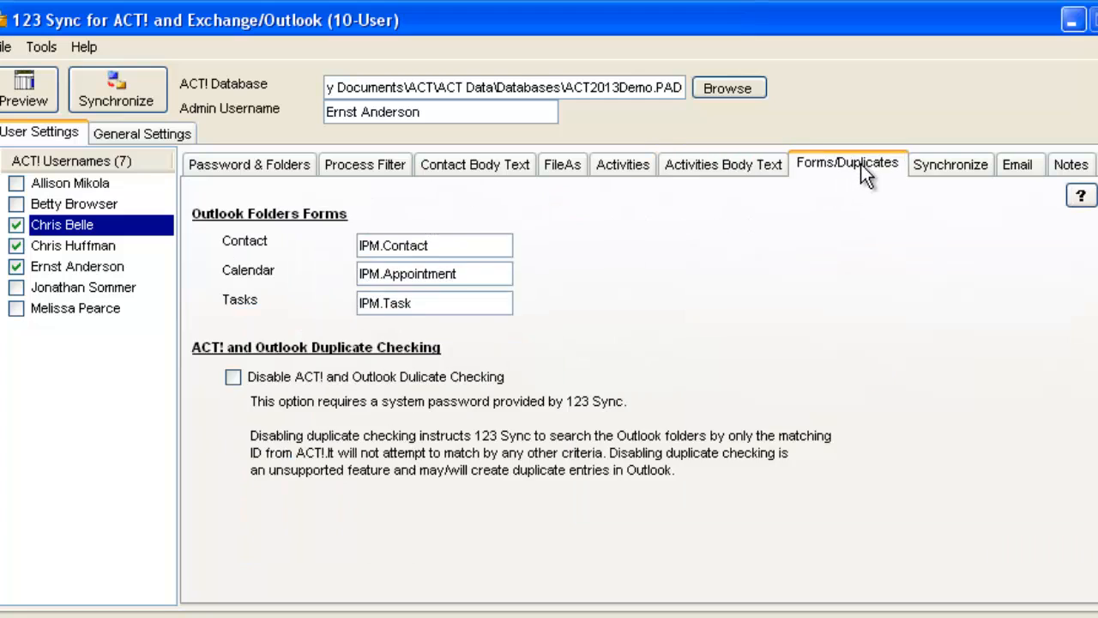
click(939, 161)
click(316, 193)
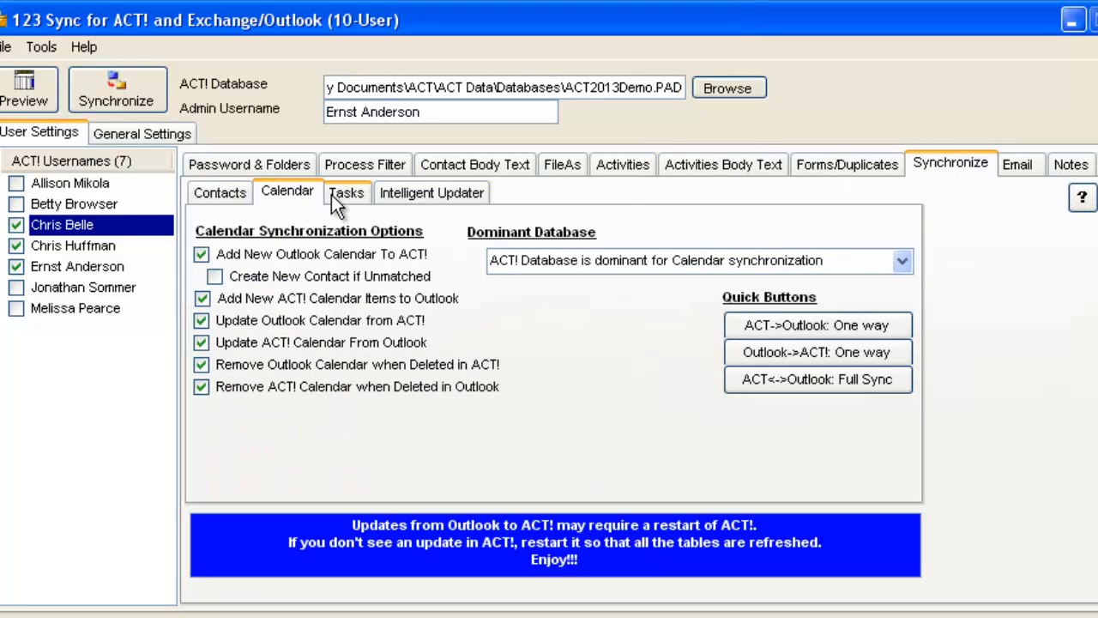
click(333, 195)
click(227, 196)
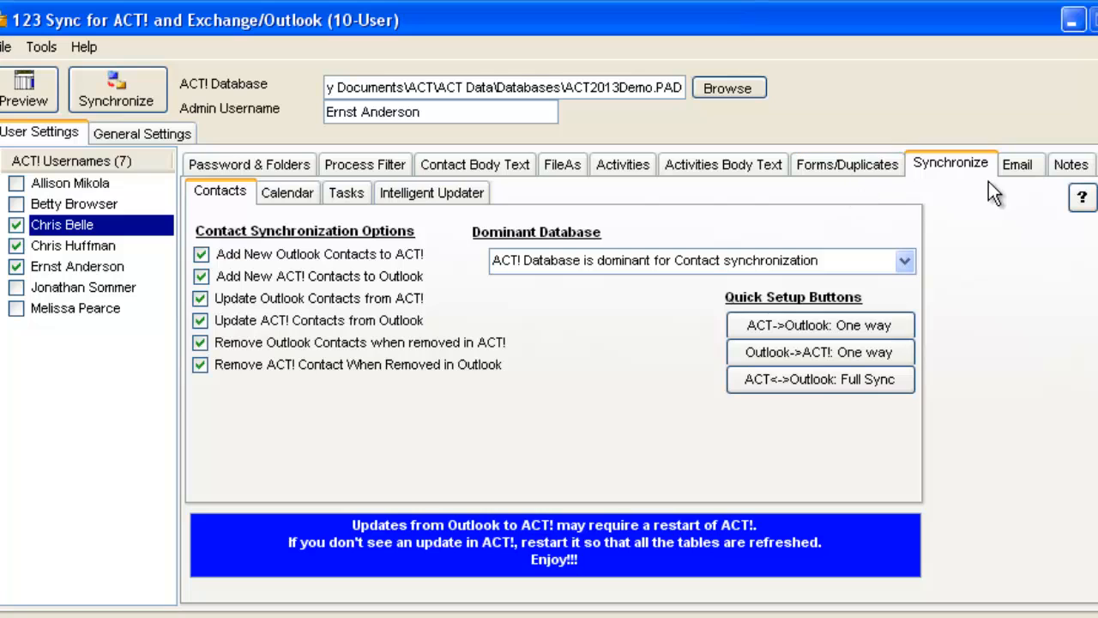
Step: Review the email integration sub-tabs, then return to the Password & Folders page
click(1009, 170)
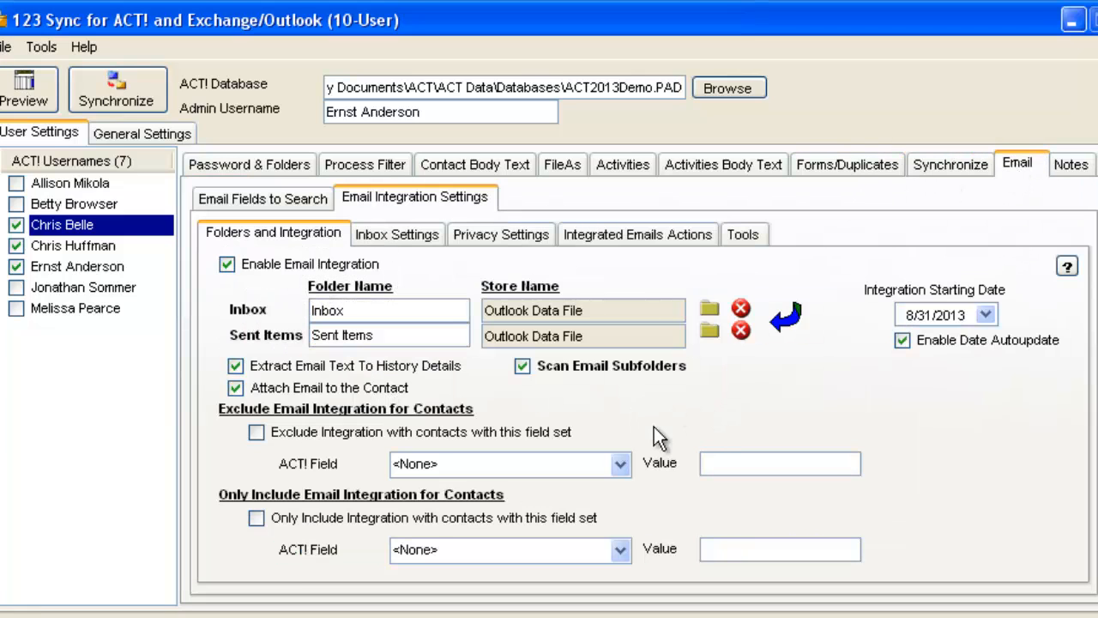
click(423, 234)
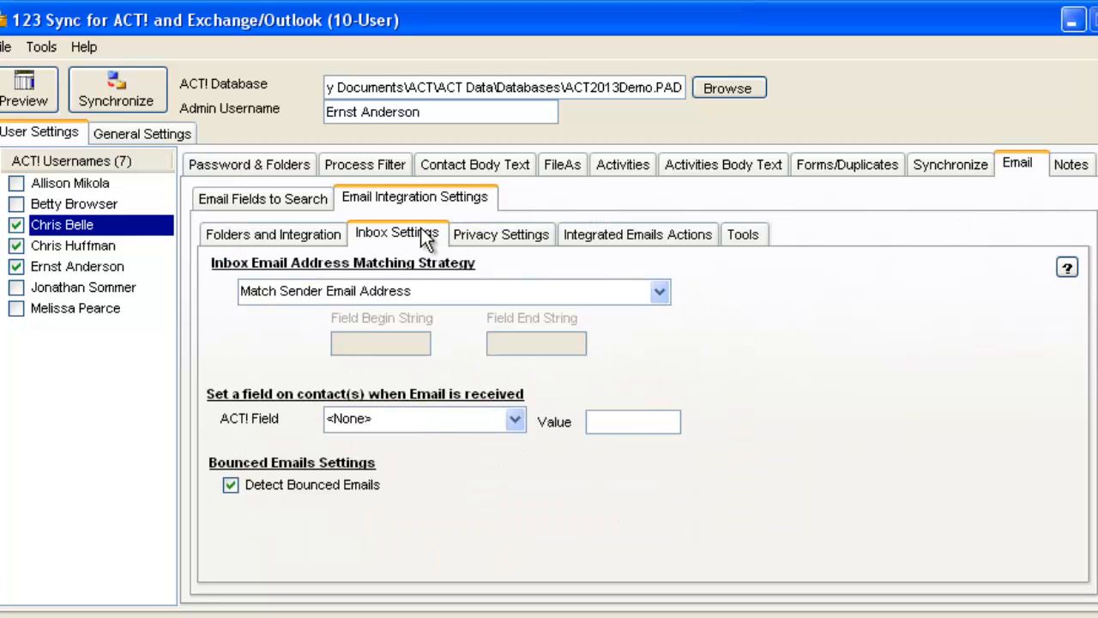
click(480, 231)
click(694, 236)
click(742, 234)
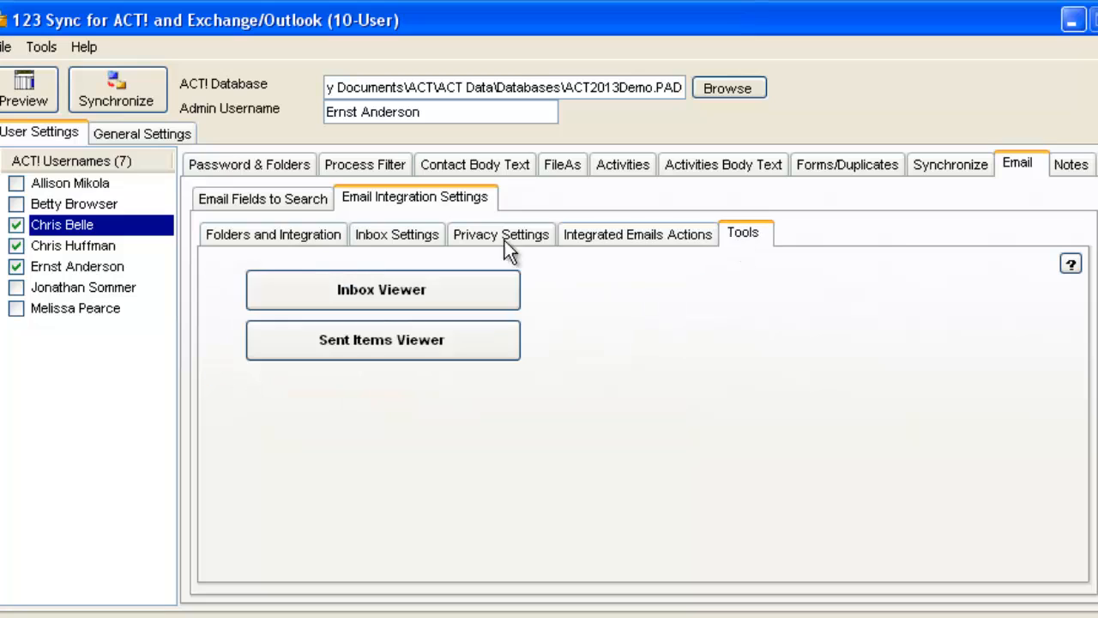
click(263, 199)
click(263, 162)
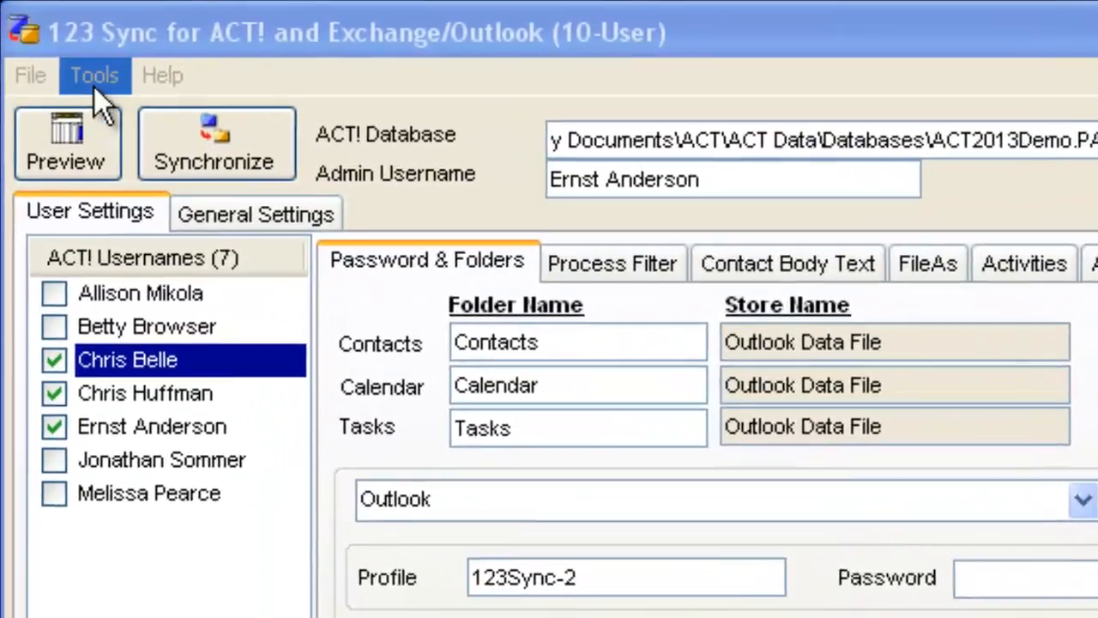
Step: Copy the configured user's settings to two selected users with Copy Selected User Settings
click(60, 48)
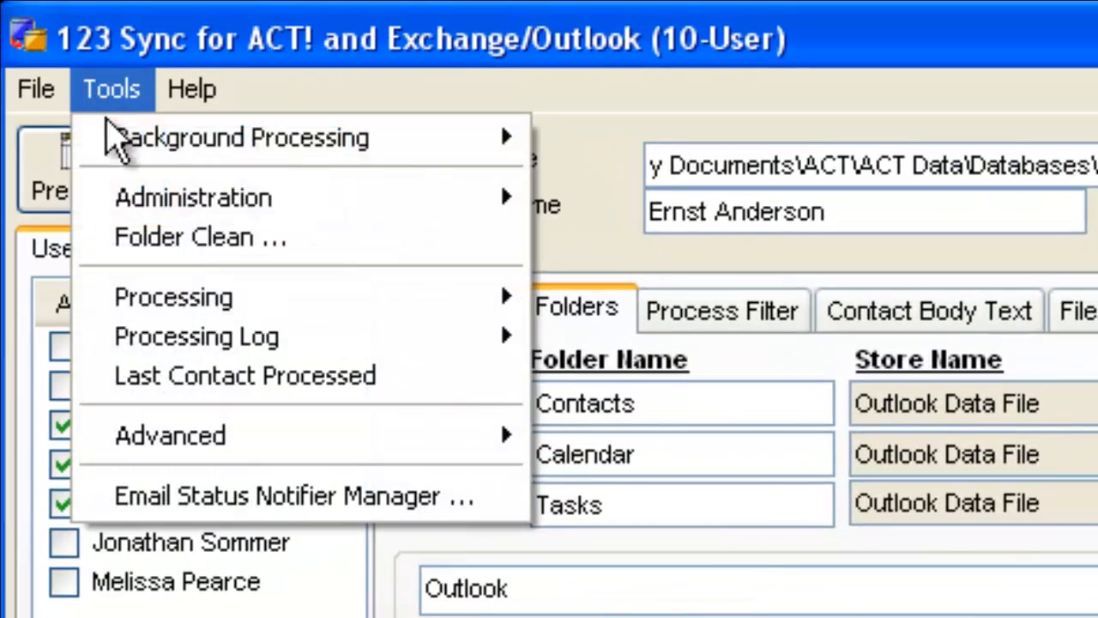
mouse_move(154, 204)
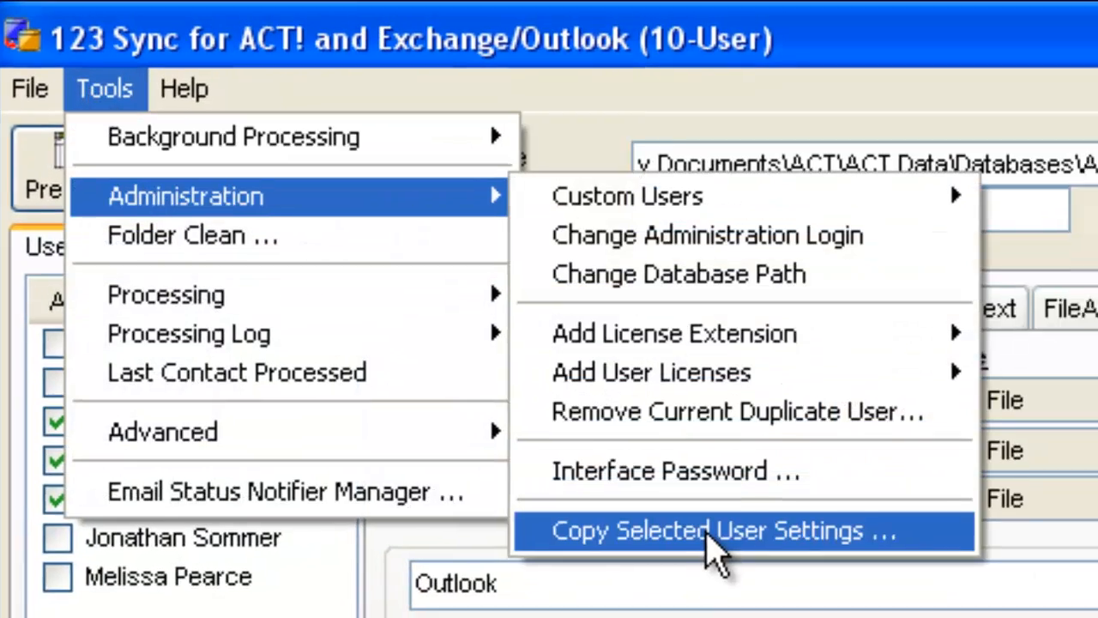
click(723, 539)
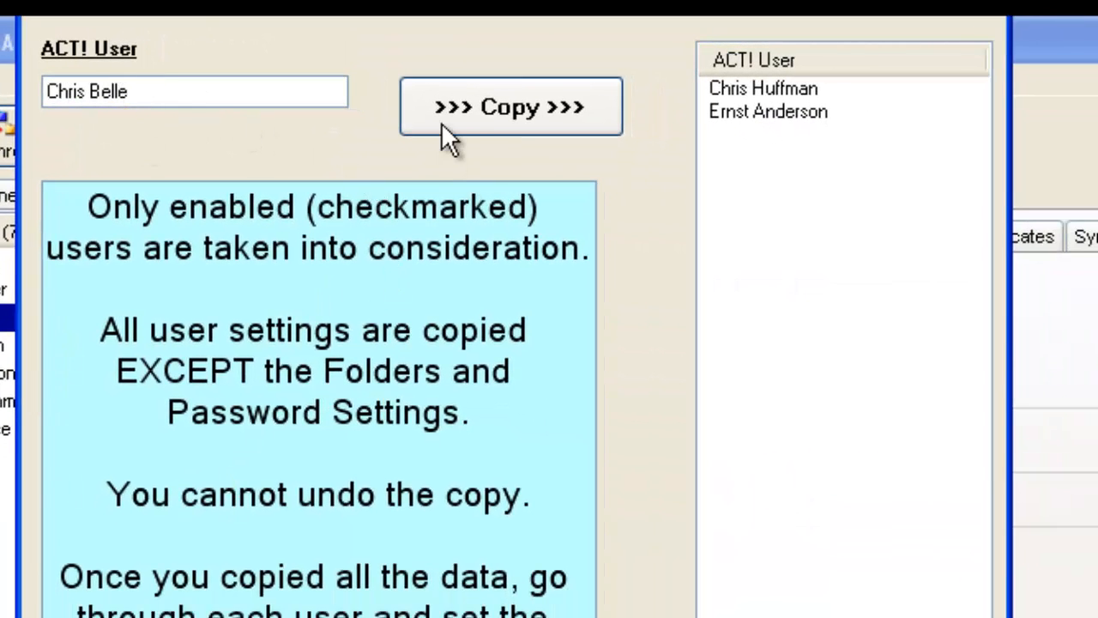
click(759, 90)
click(748, 111)
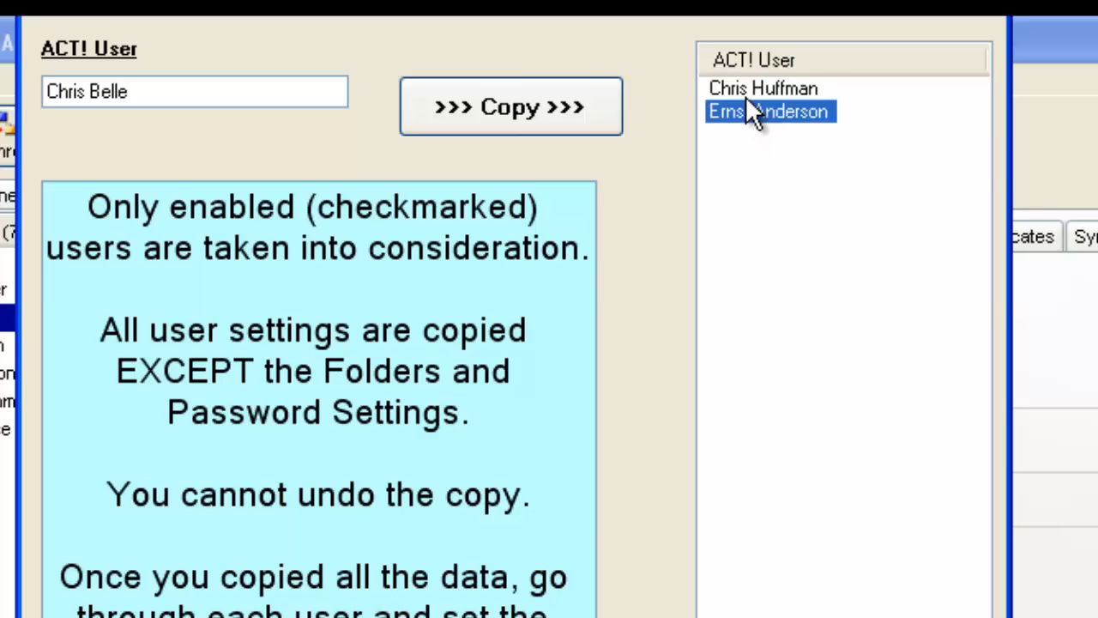
click(741, 98)
click(736, 111)
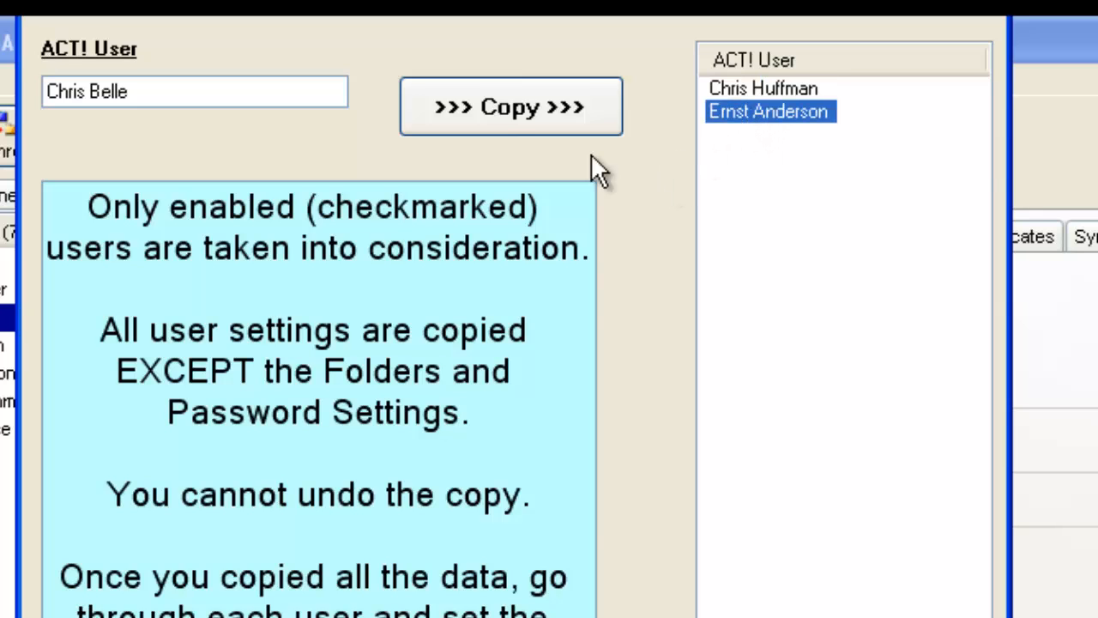
click(482, 104)
click(358, 530)
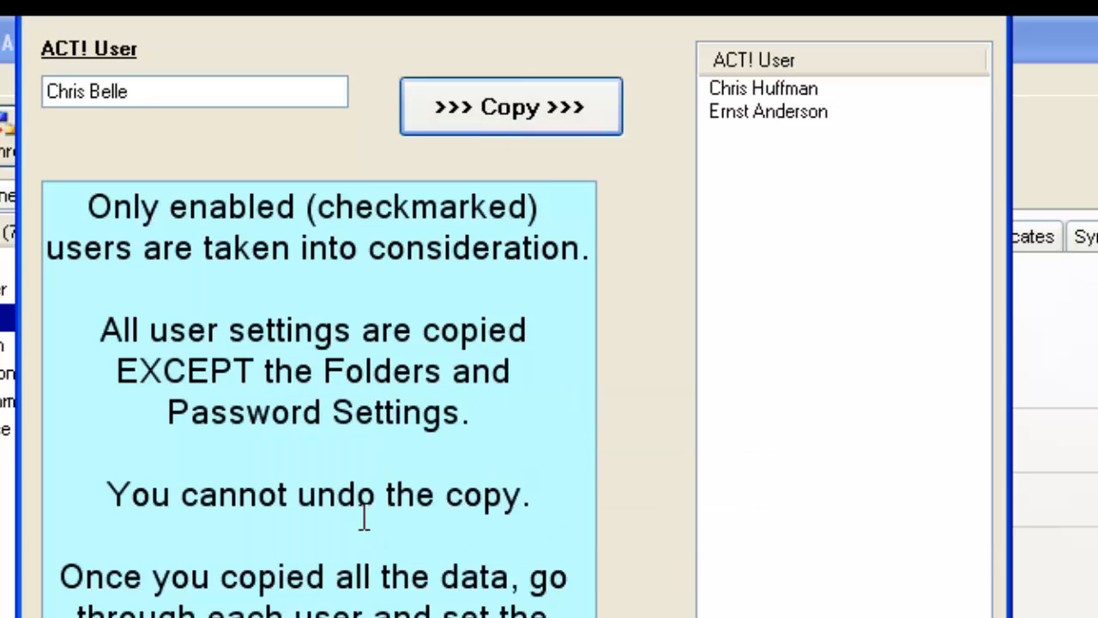
click(523, 519)
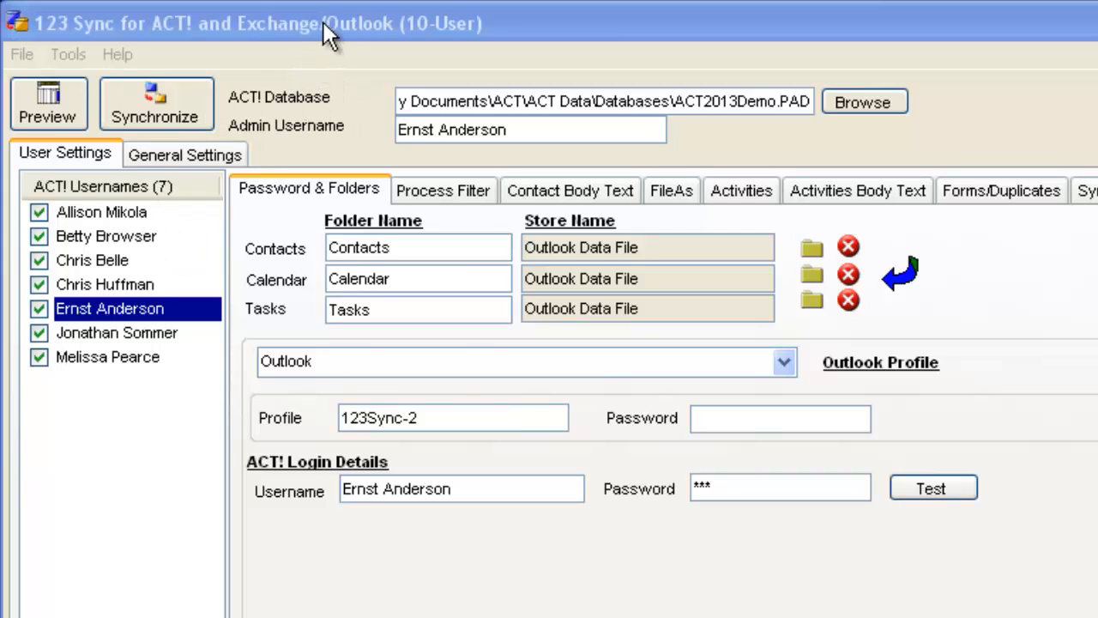
click(180, 112)
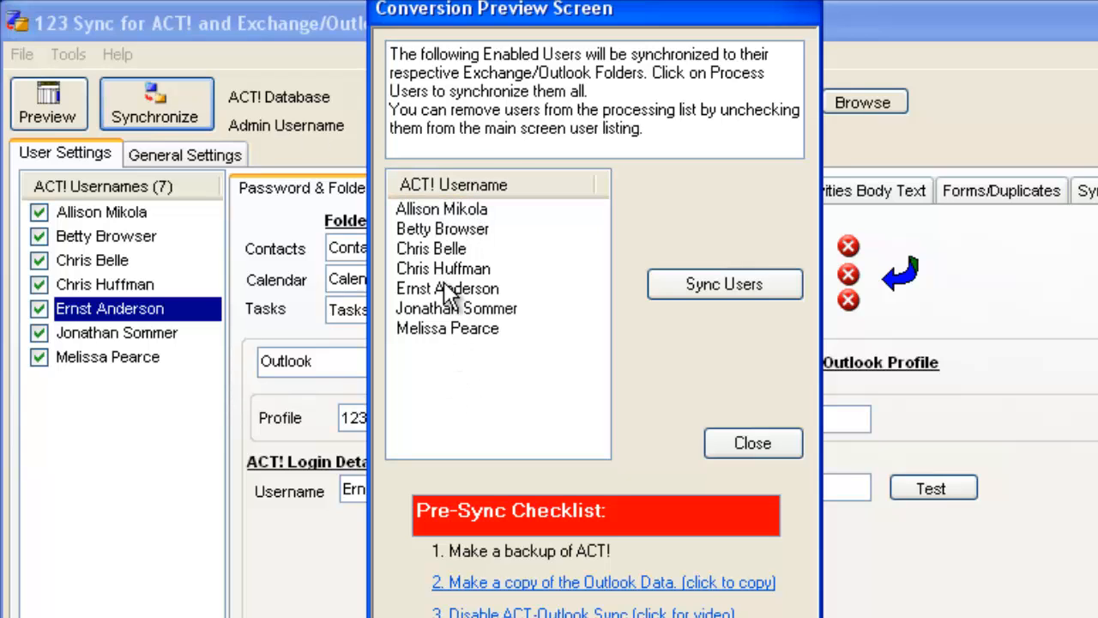
click(421, 214)
shift+click(412, 245)
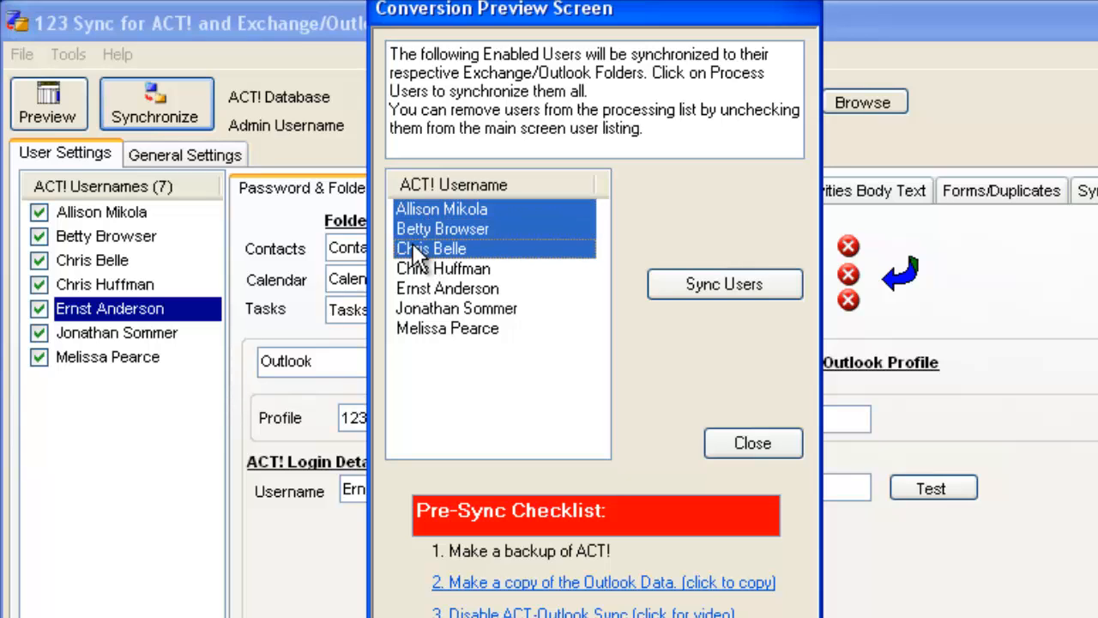
key(Delete)
click(416, 231)
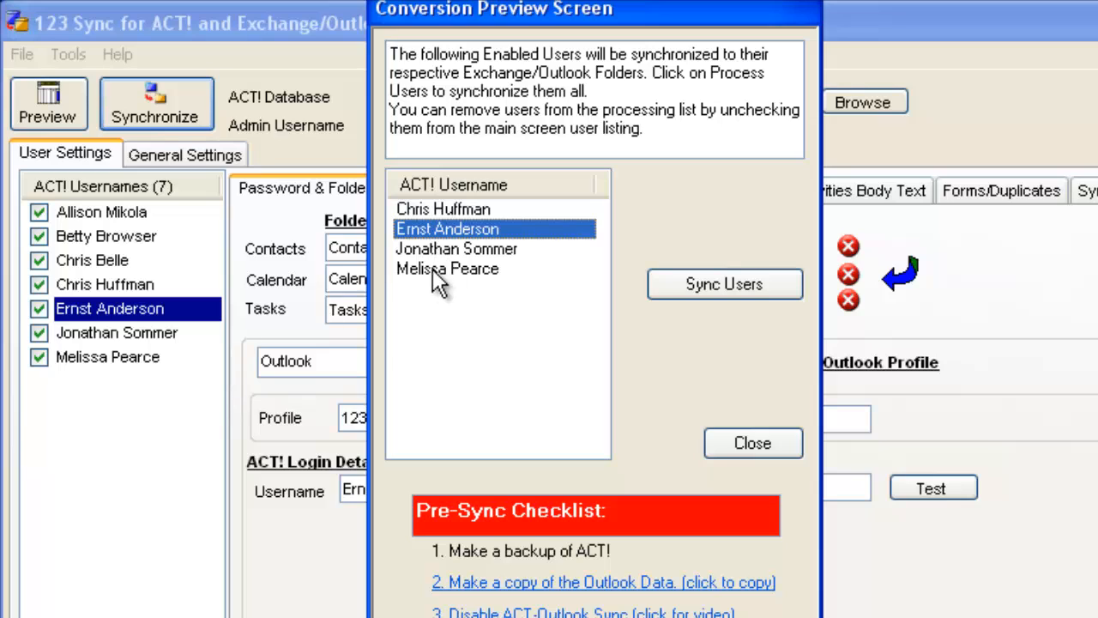
shift+click(428, 268)
key(Delete)
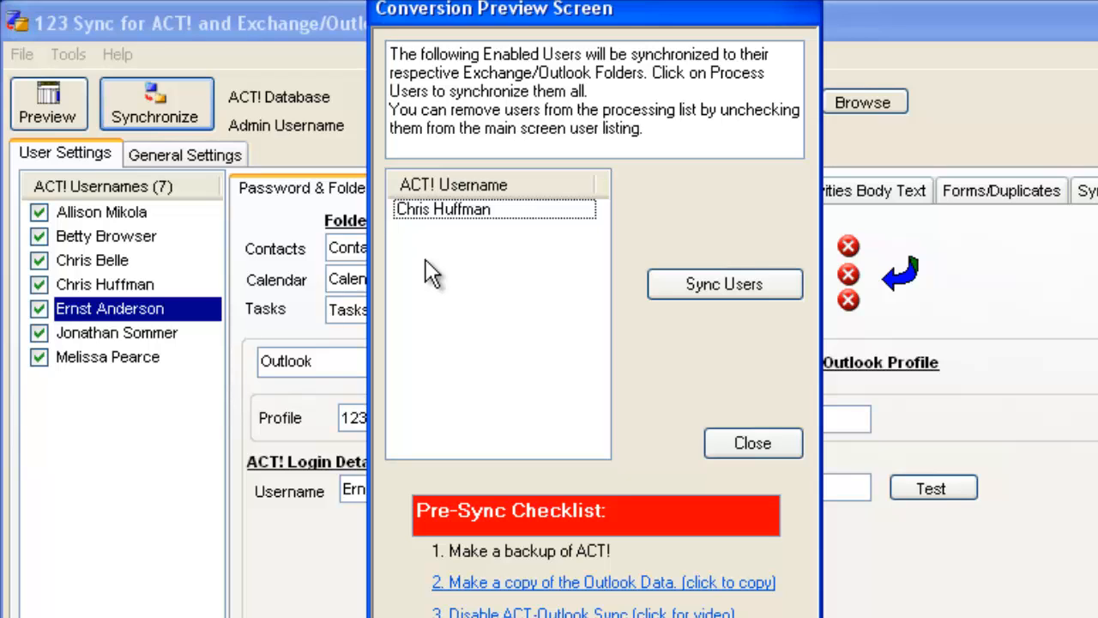
Step: Close the preview and run Process Selected User for only the current ACT! user
click(744, 439)
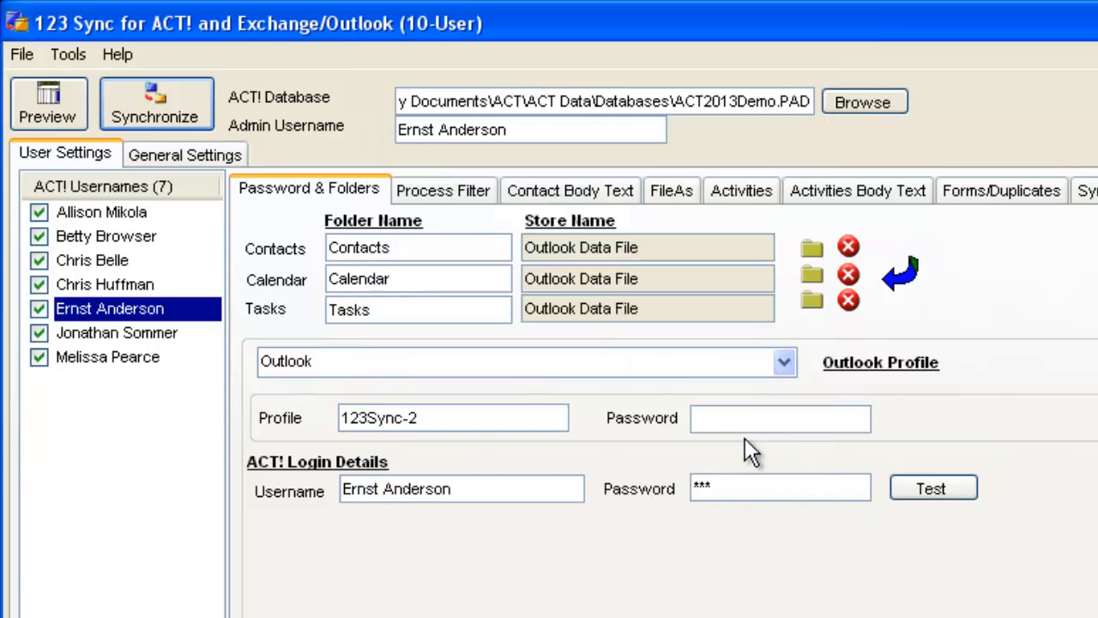
click(80, 53)
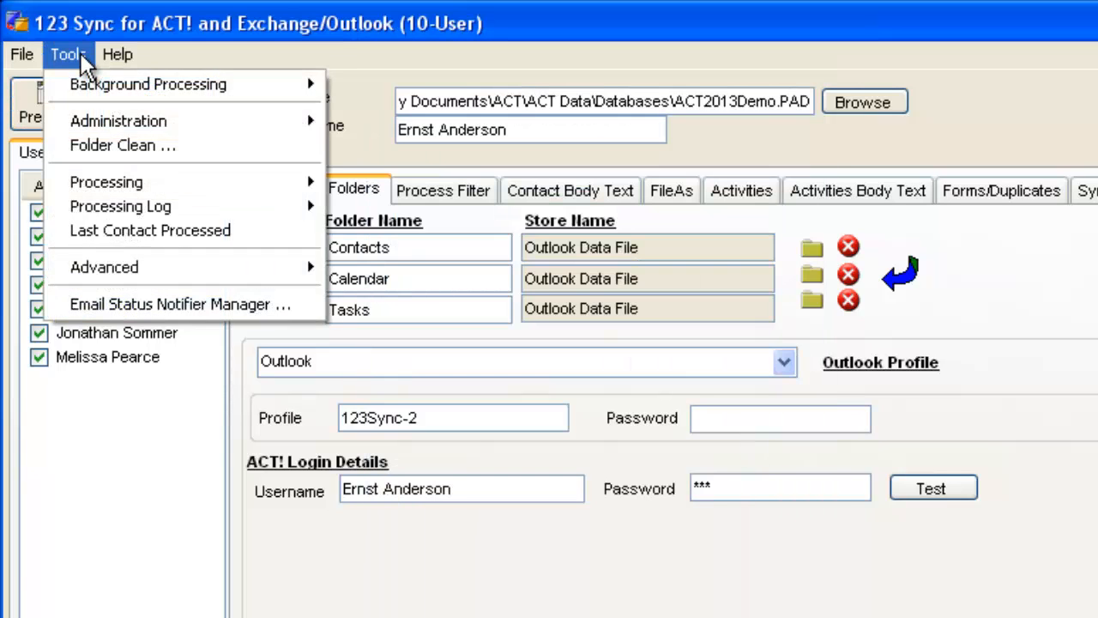
mouse_move(120, 192)
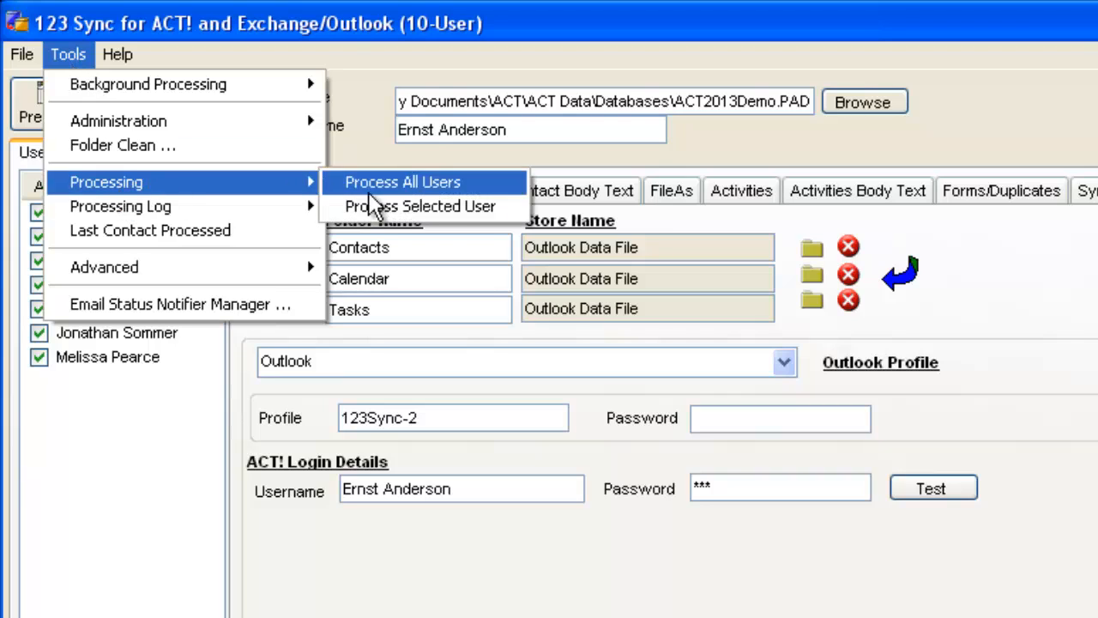
click(445, 212)
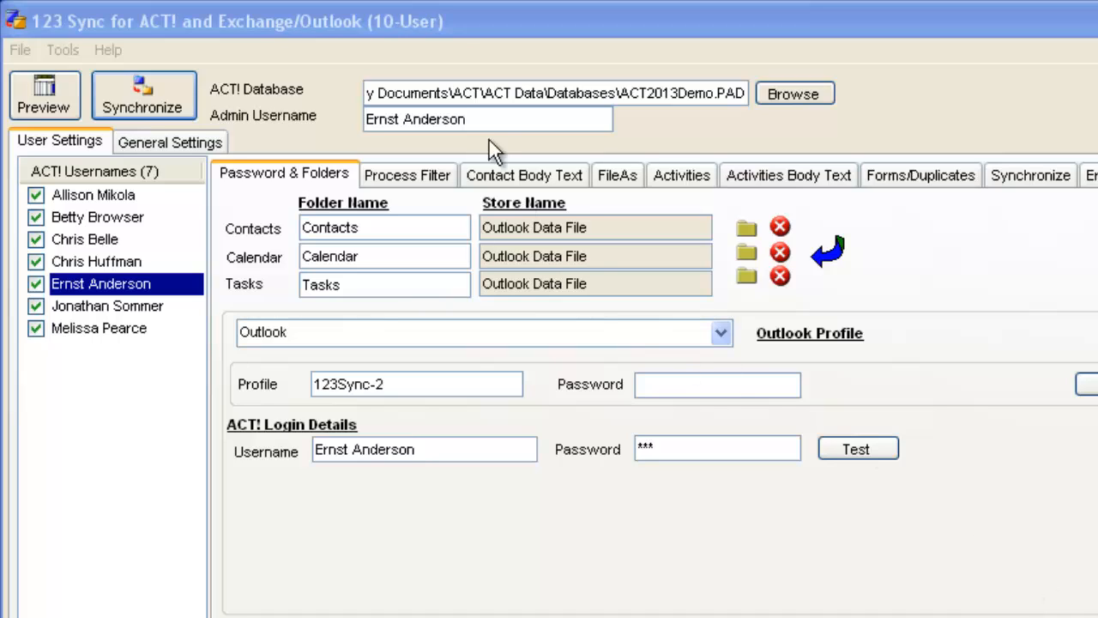
drag(467, 120, 351, 117)
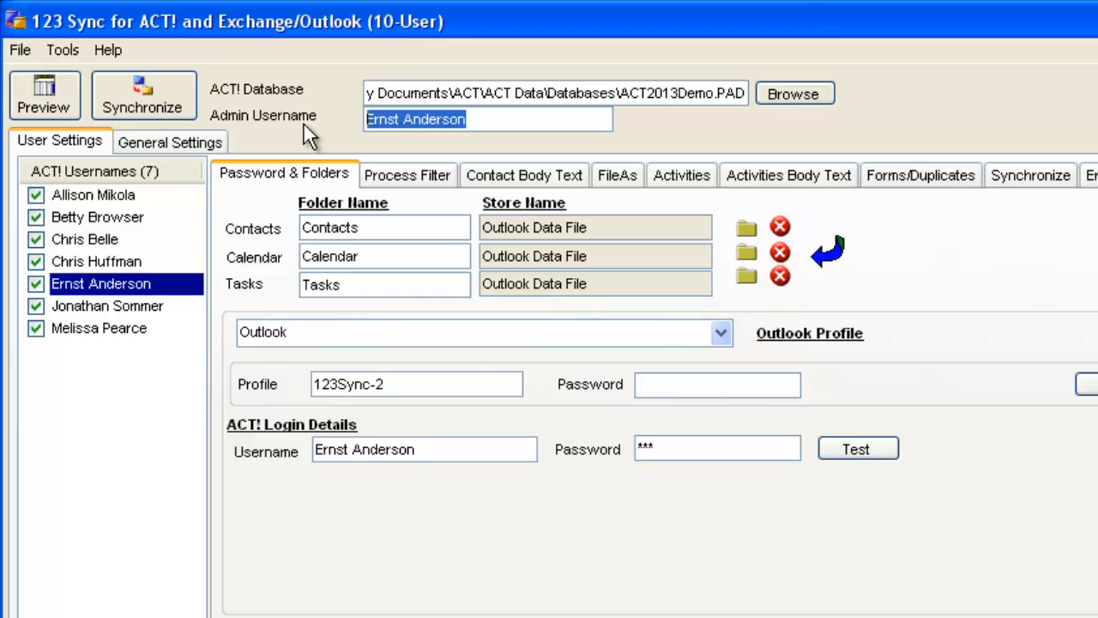
click(796, 96)
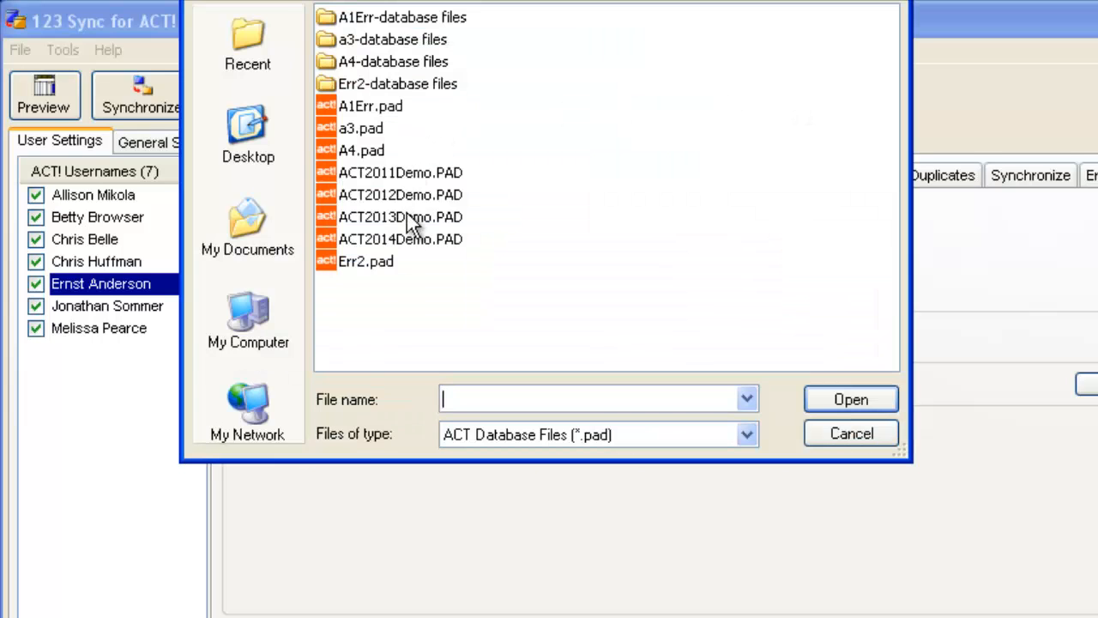
click(407, 220)
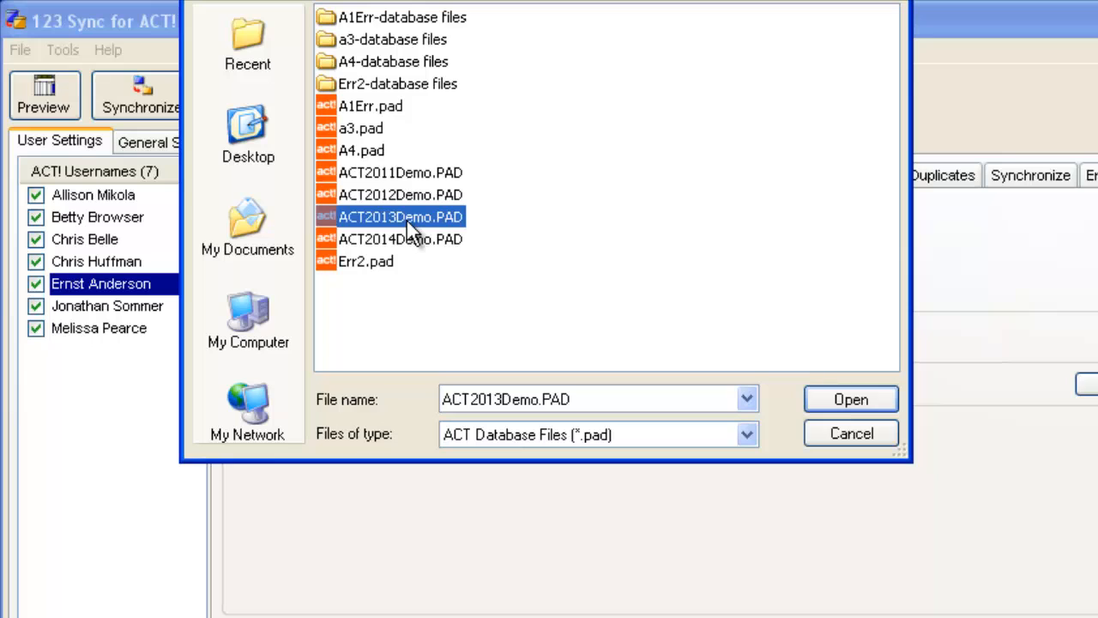
click(865, 433)
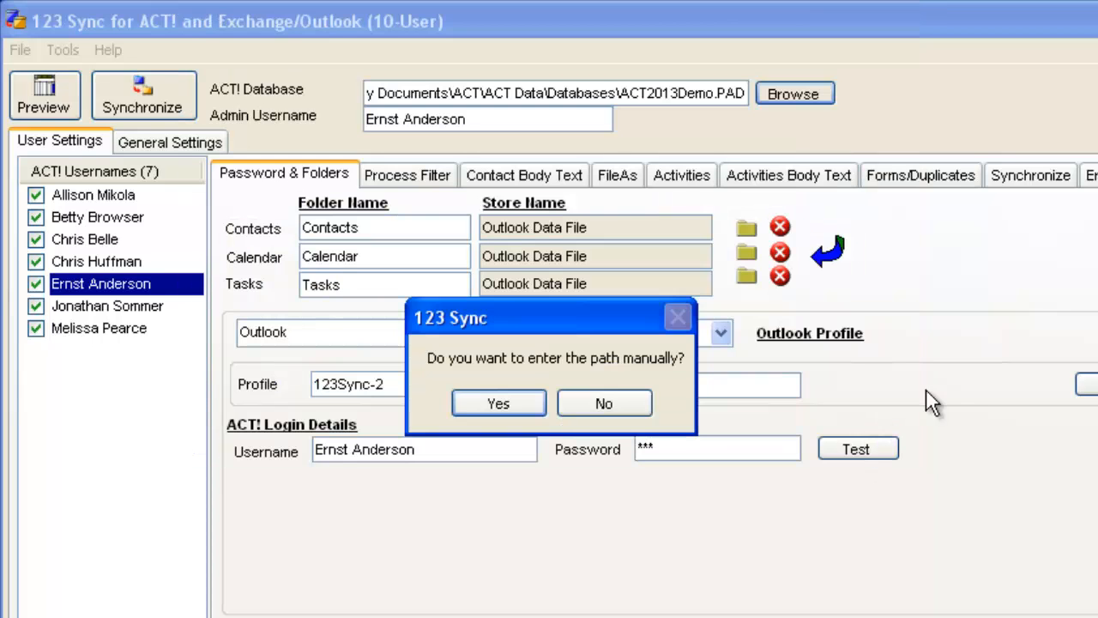
click(588, 409)
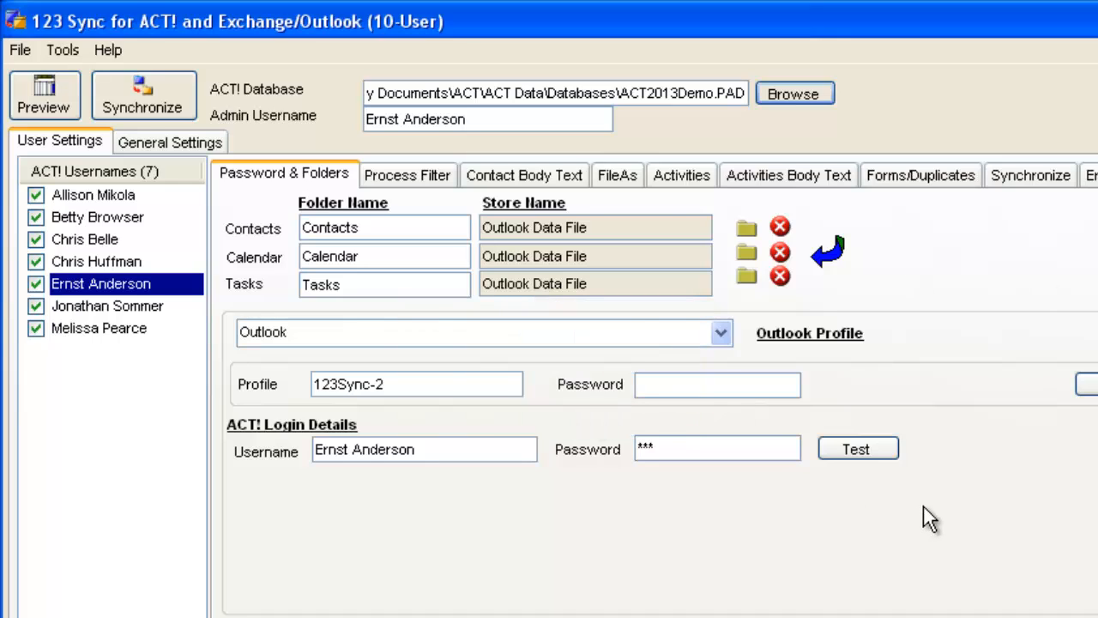
click(82, 216)
click(73, 243)
click(73, 263)
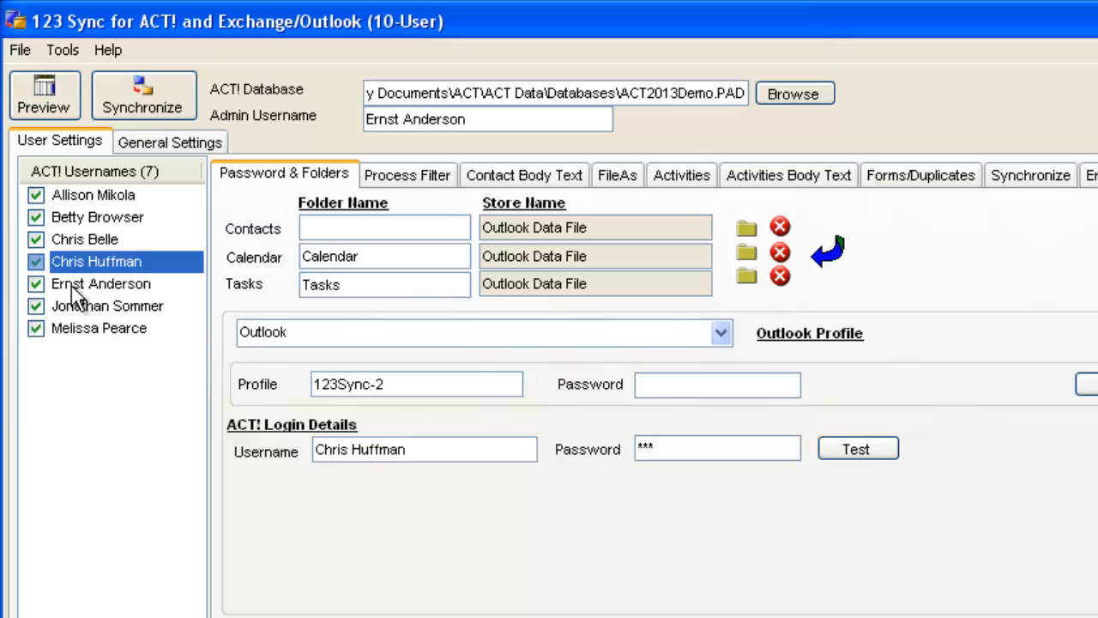
click(71, 284)
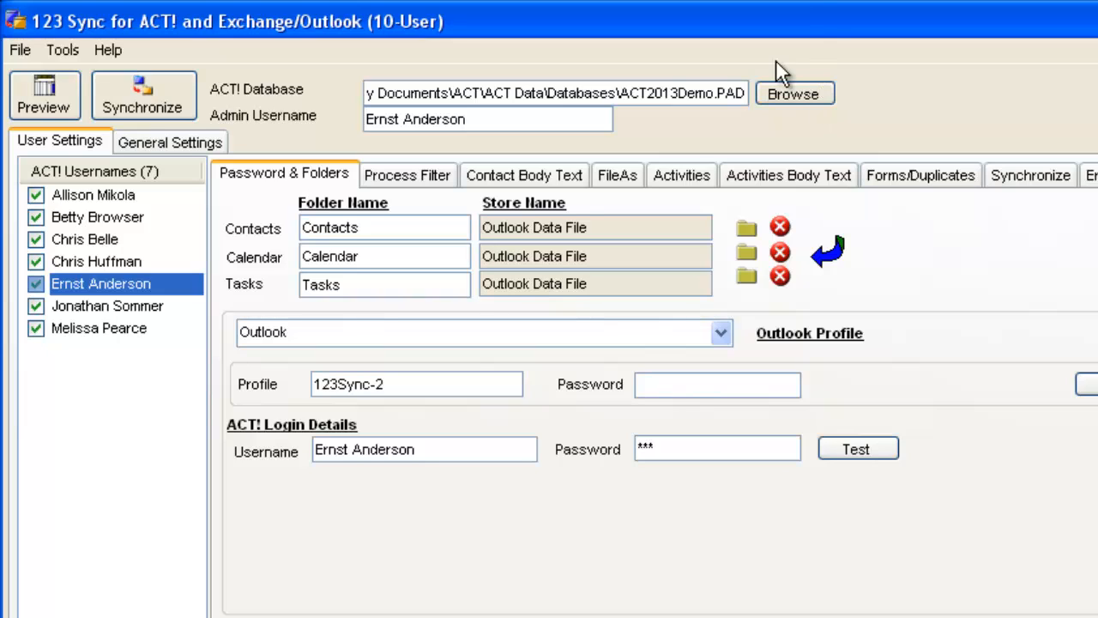
Step: Change the administration login to the new user's login name and password, and confirm the reopen
click(73, 51)
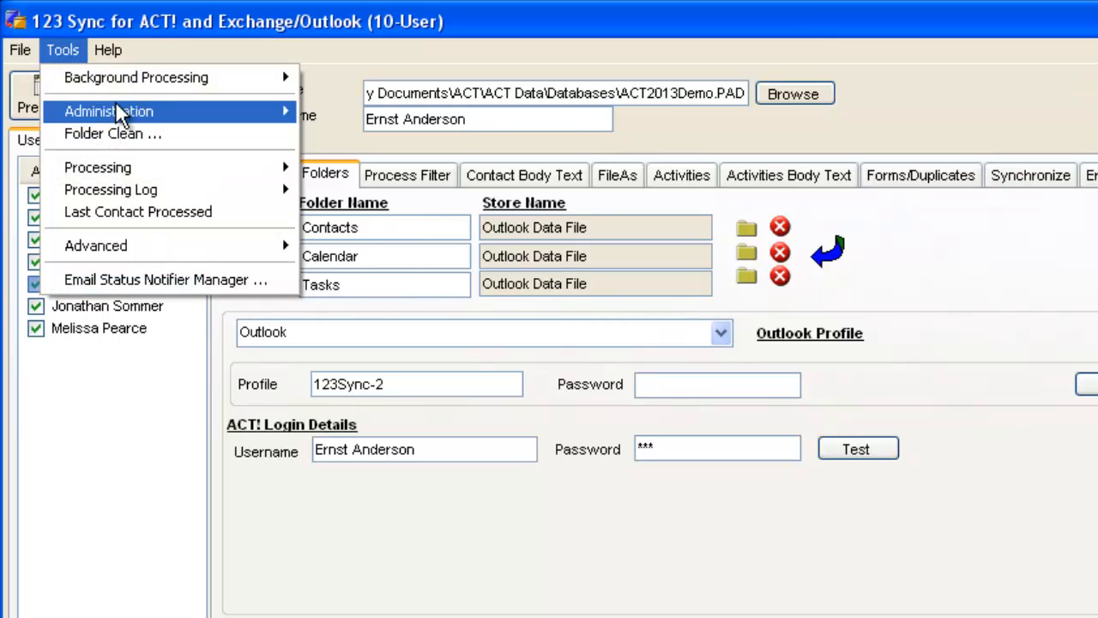
mouse_move(121, 114)
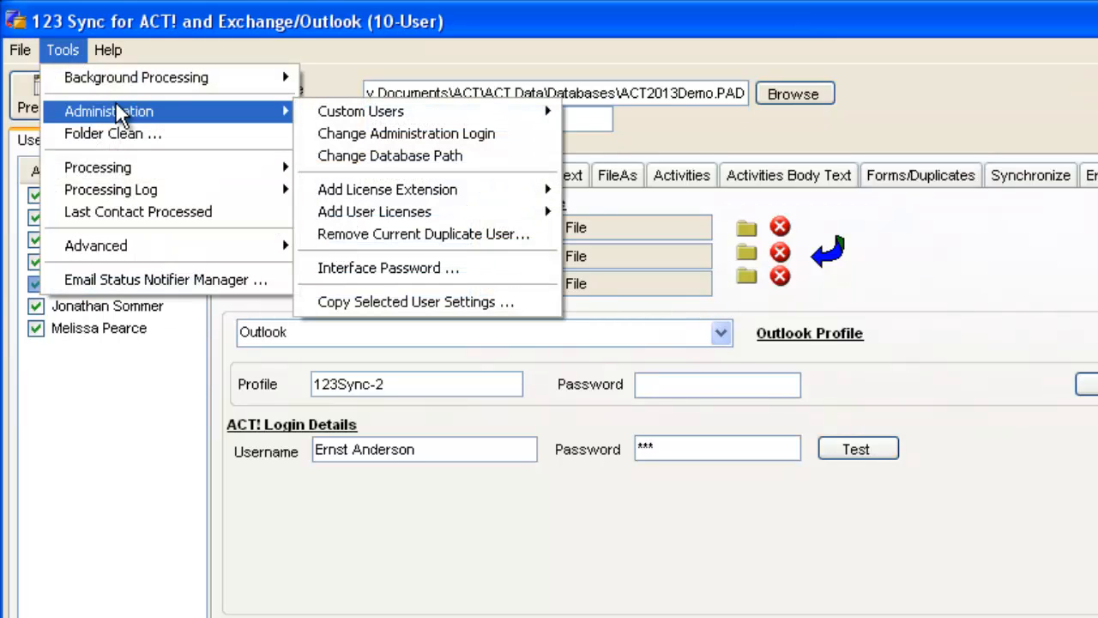
click(386, 137)
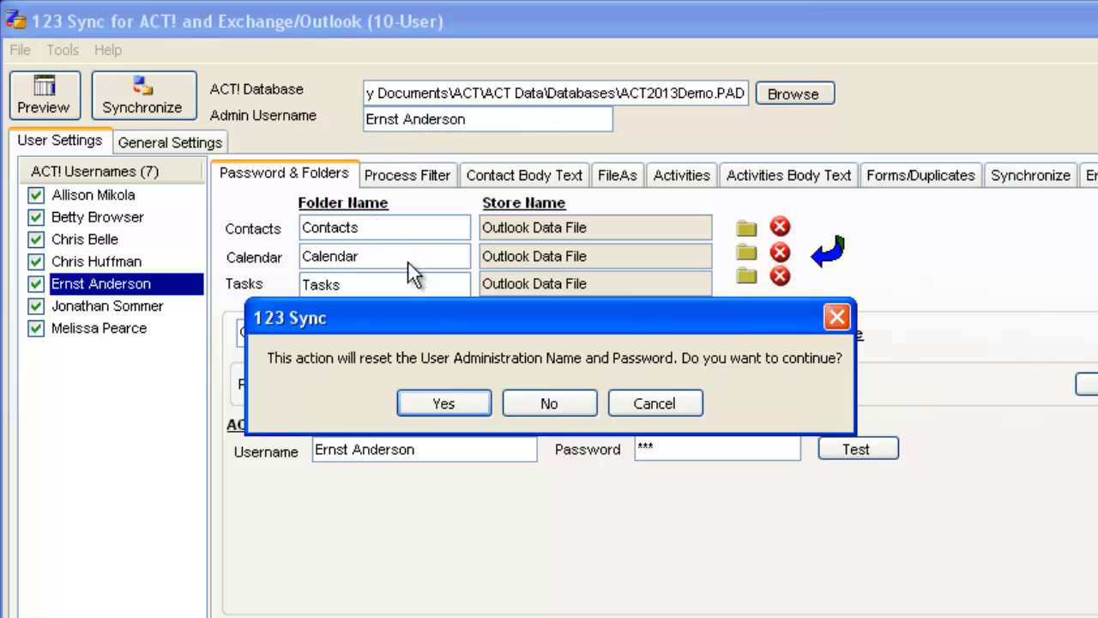
click(462, 407)
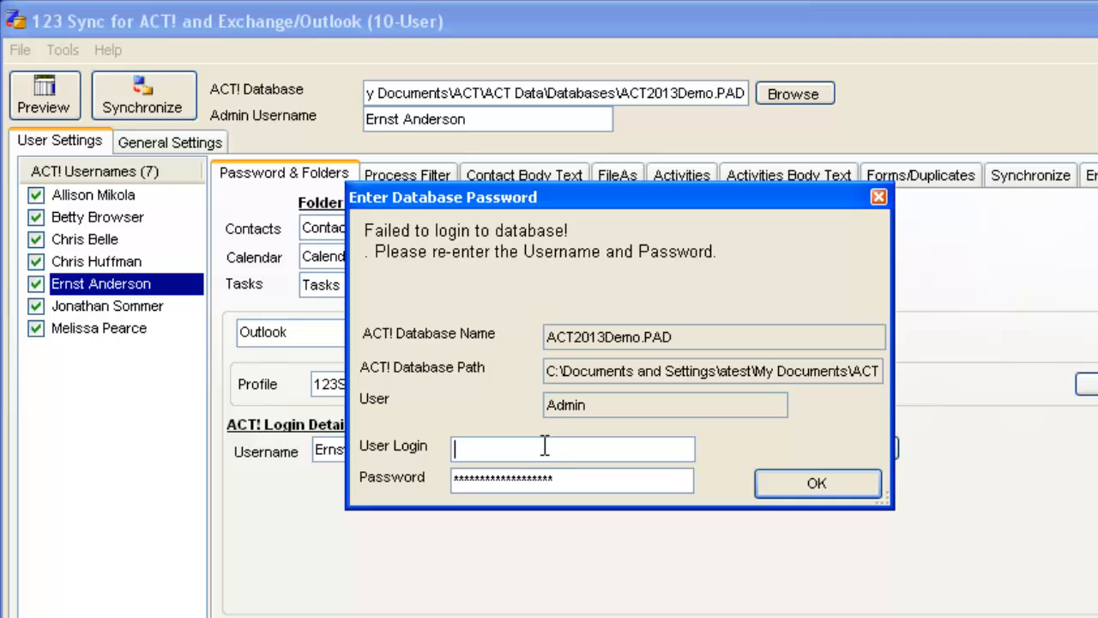
text(Chris Huffman)
key(Tab)
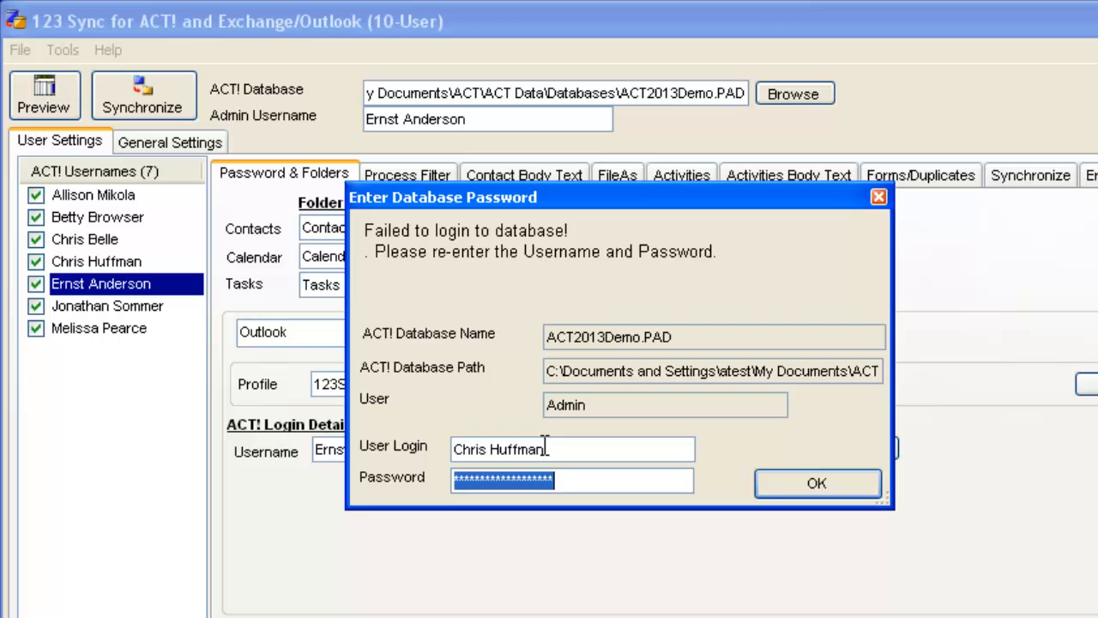
text(***)
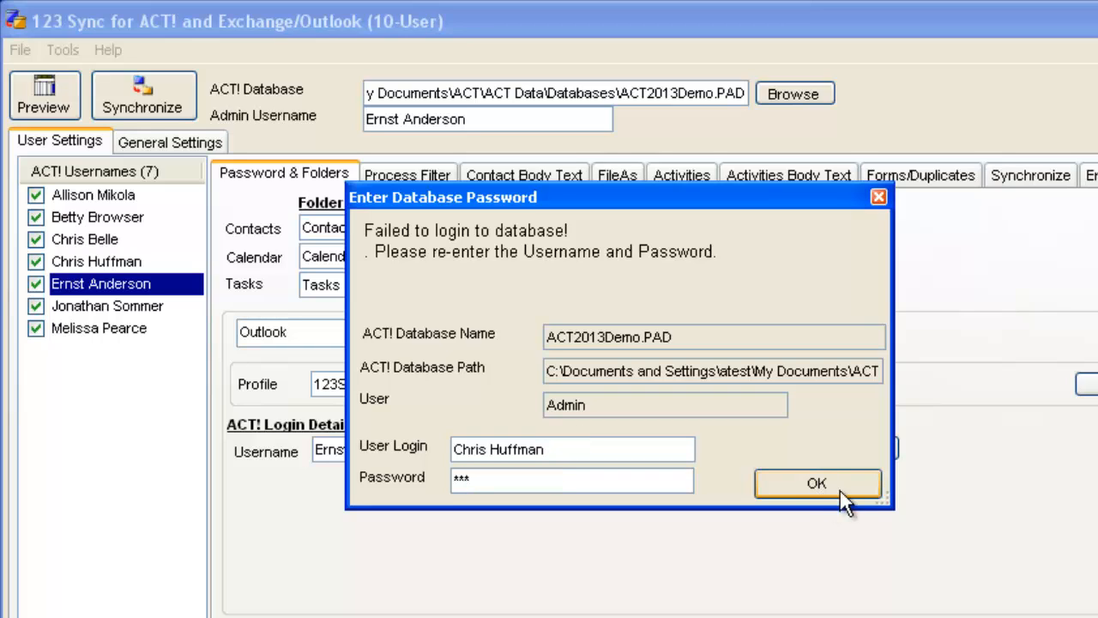
click(832, 488)
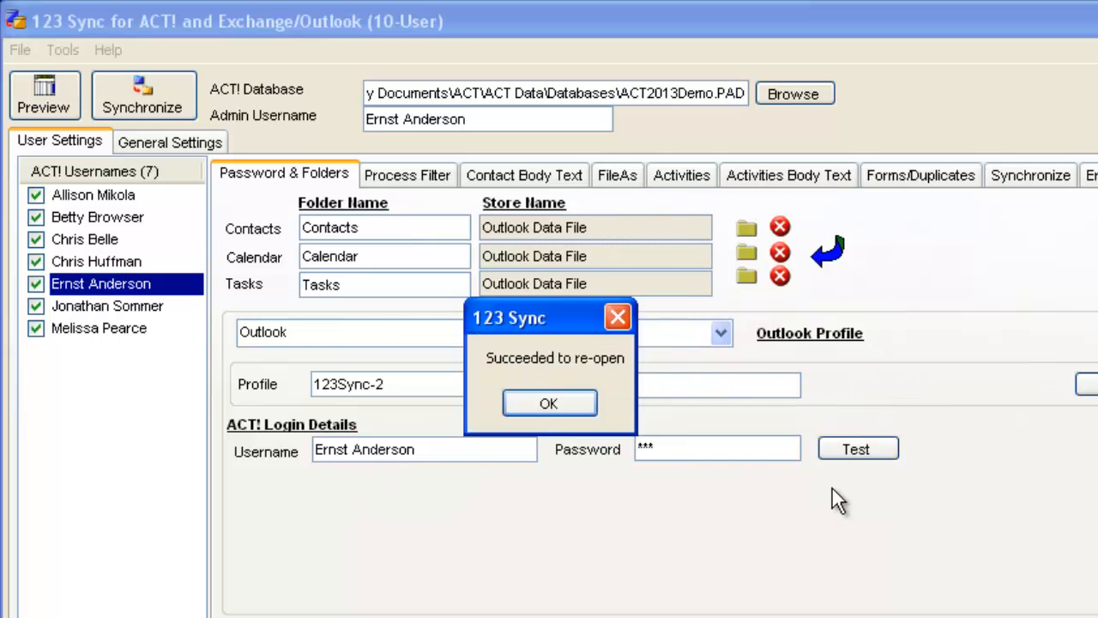
click(542, 404)
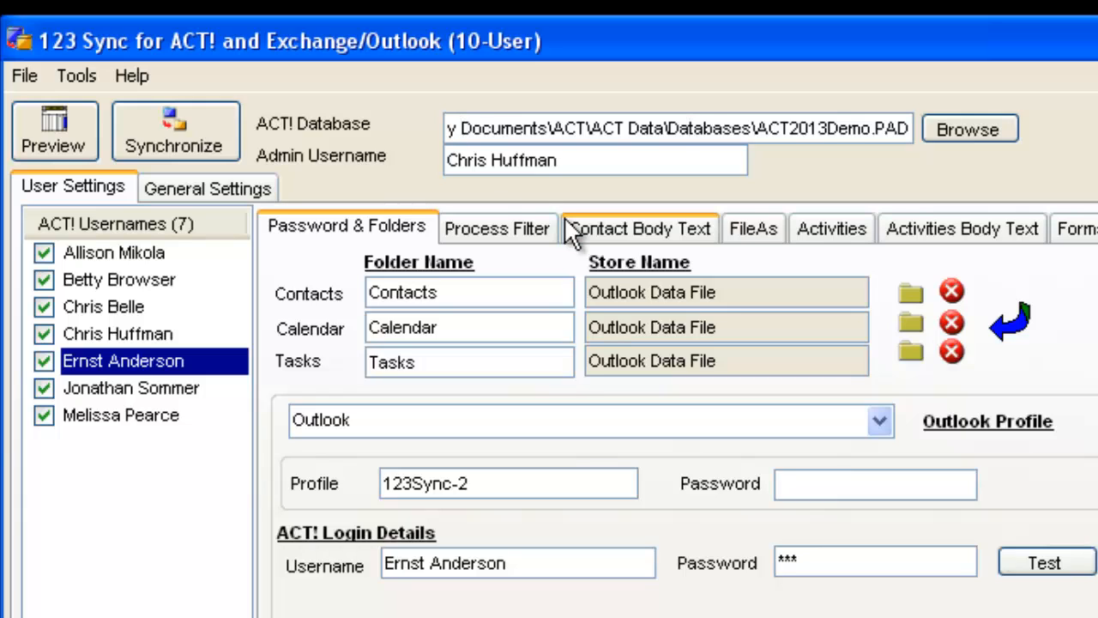
key(ctrl+Left)
key(Home)
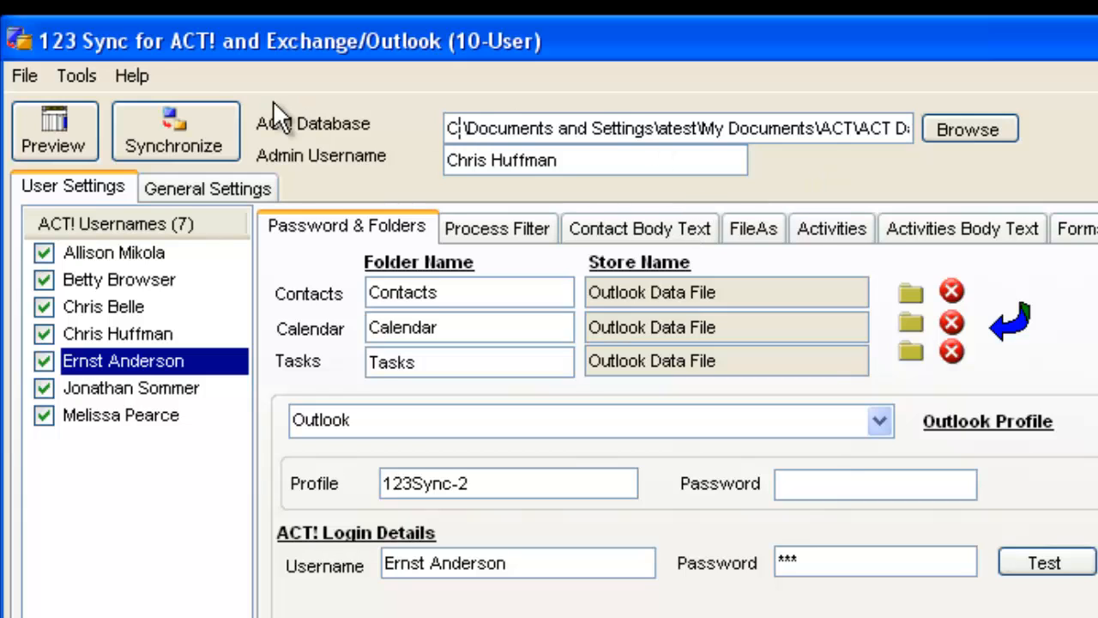
Step: Change the database path to ACT2014Demo.PAD via Change Database Path
click(85, 75)
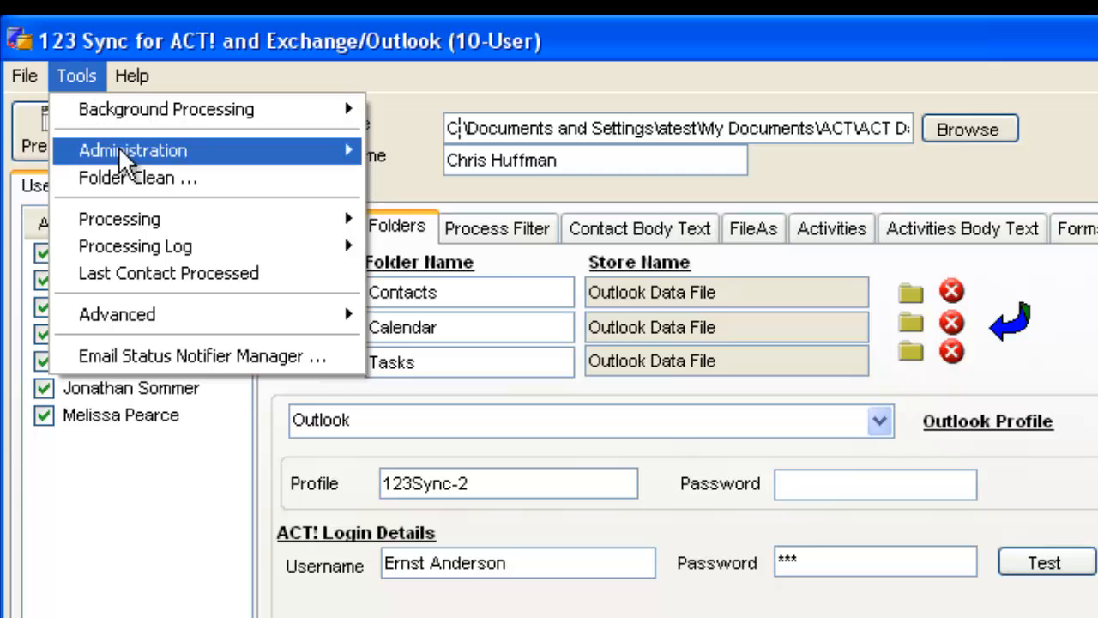
mouse_move(133, 150)
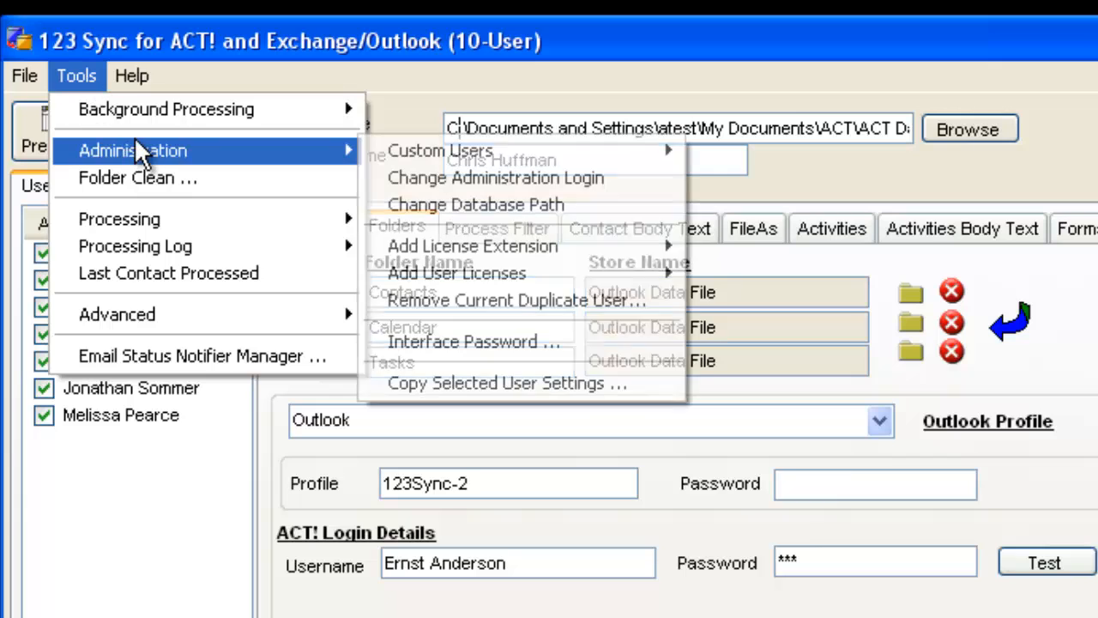
click(483, 202)
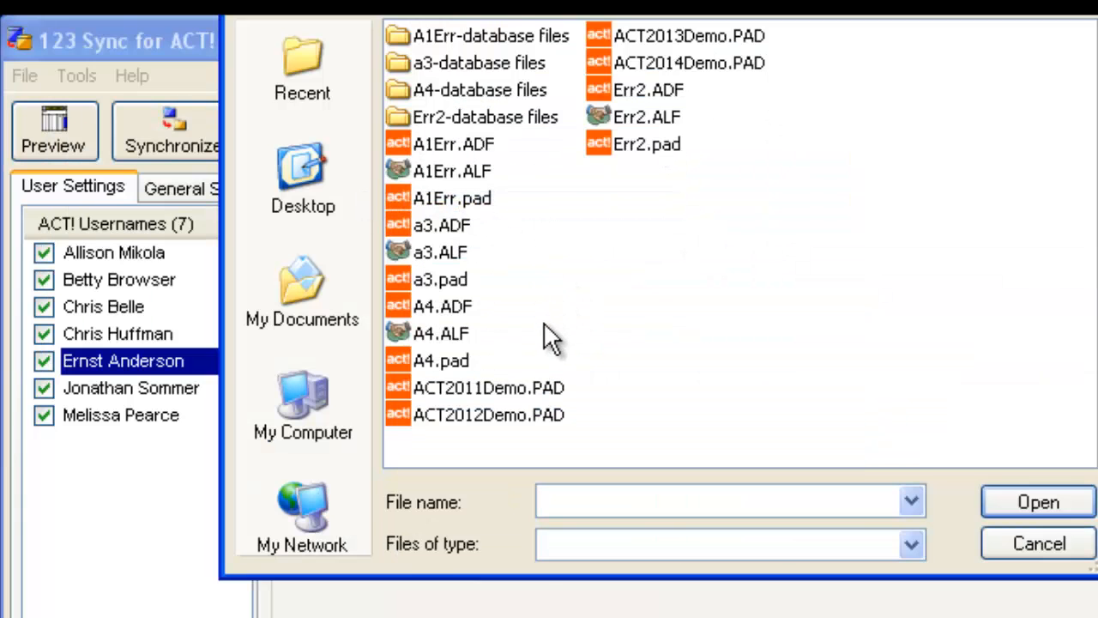
click(674, 65)
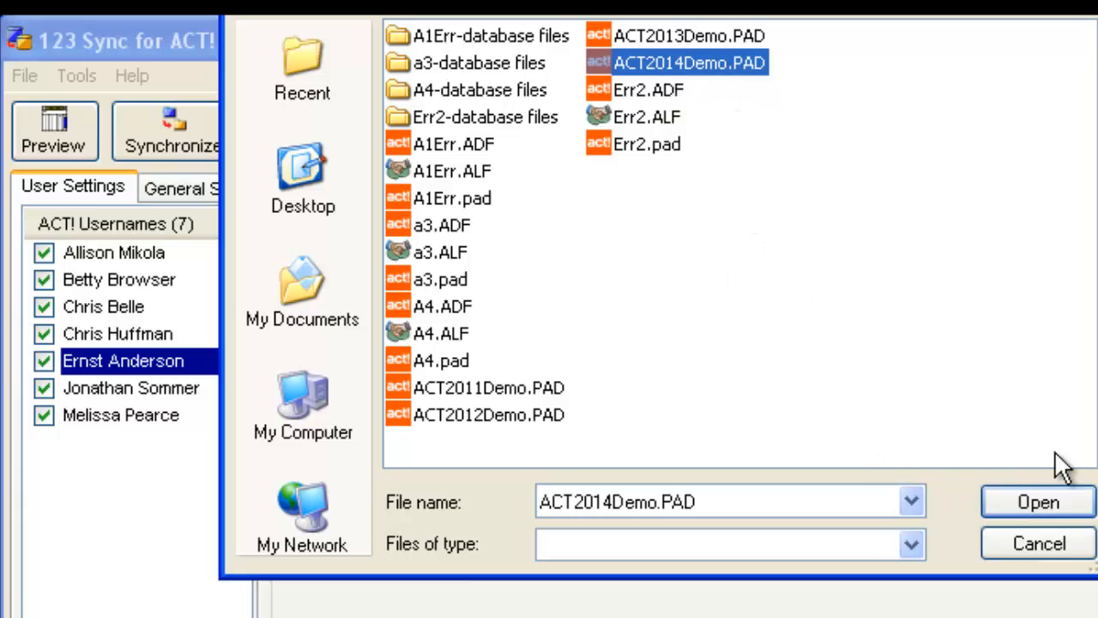
click(1056, 513)
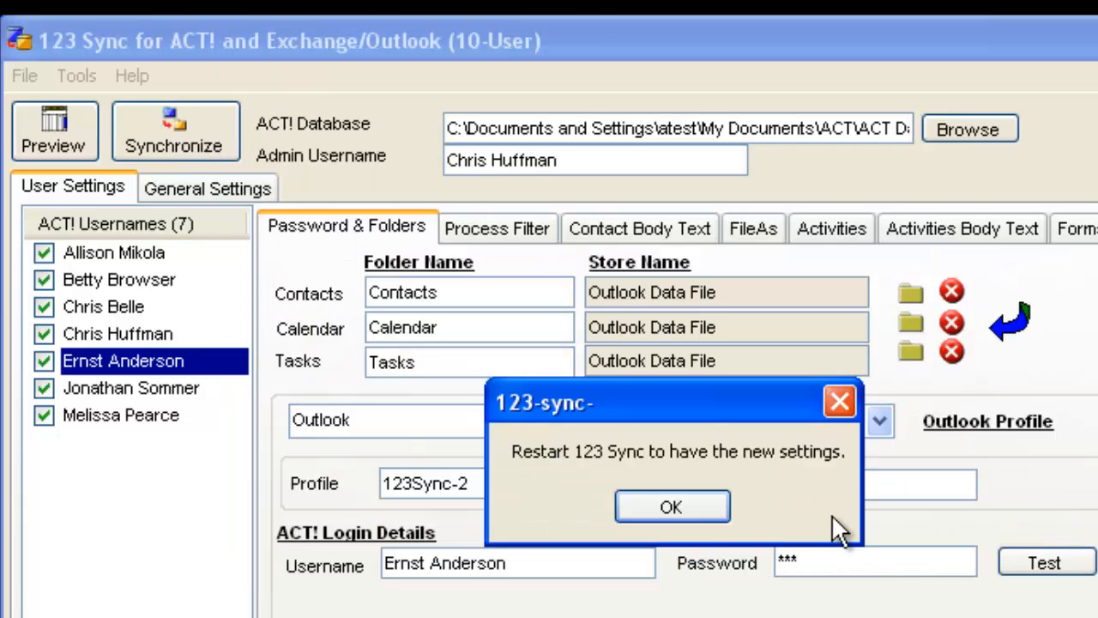